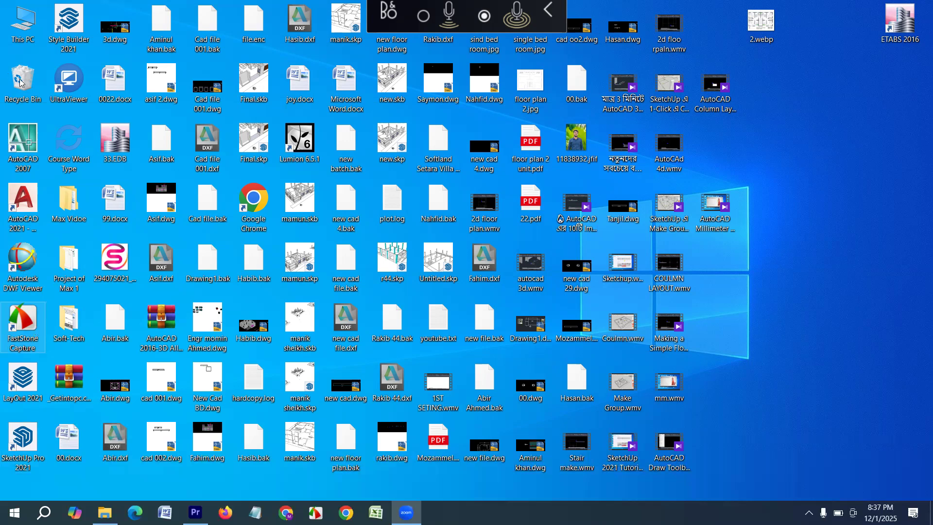
- Look through the installed programs in Apps & features, opened from This PC, and close both windows
double_click(23, 39)
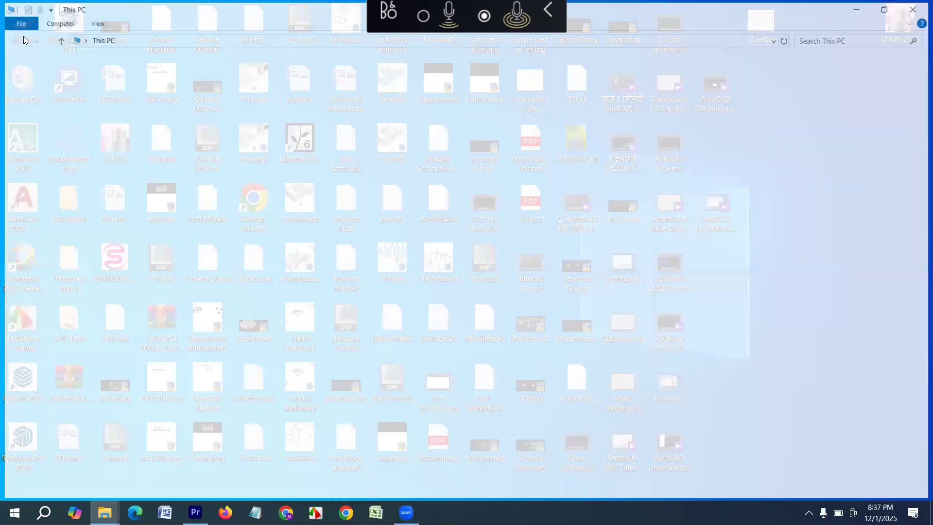
left_click(57, 21)
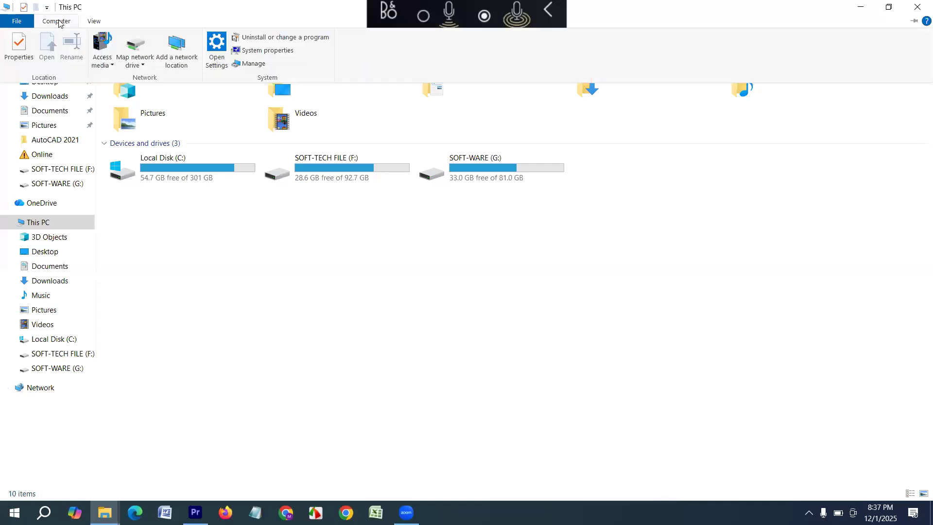
left_click(266, 42)
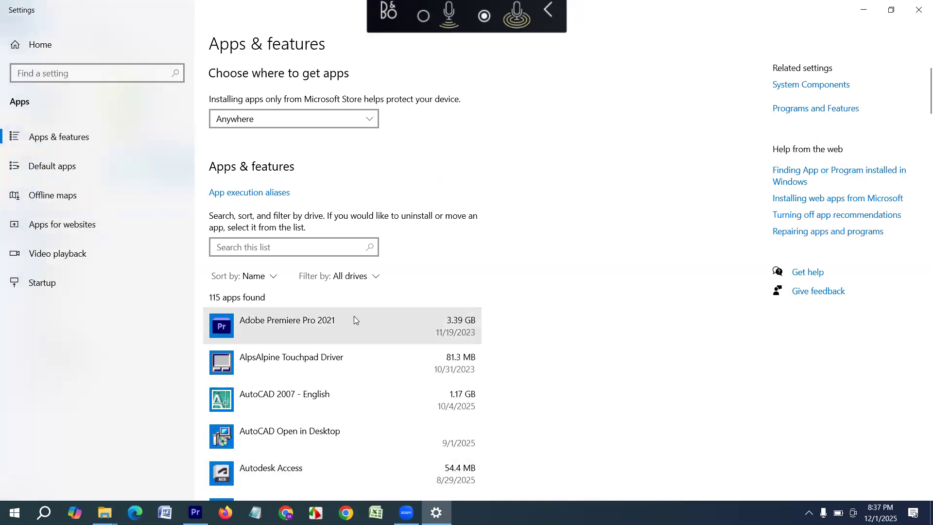
scroll(370, 301, "down", 2)
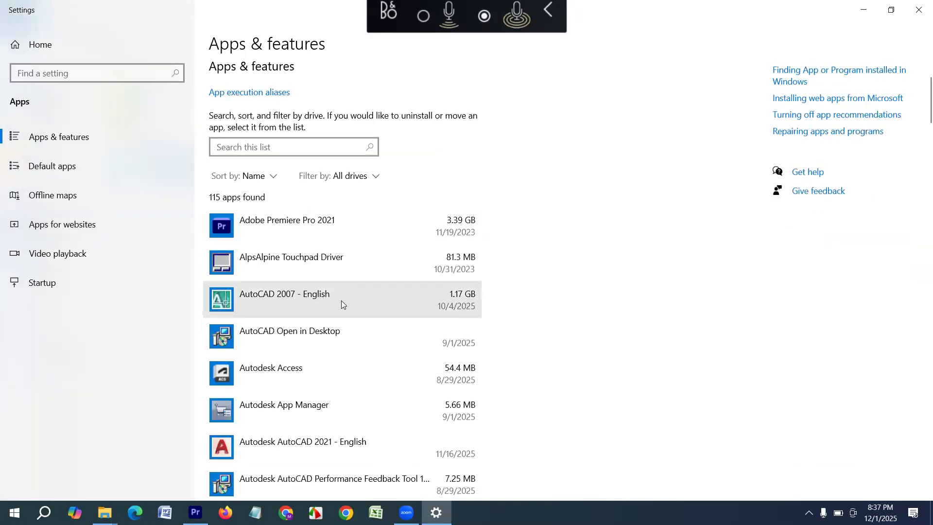
scroll(328, 418, "down", 4)
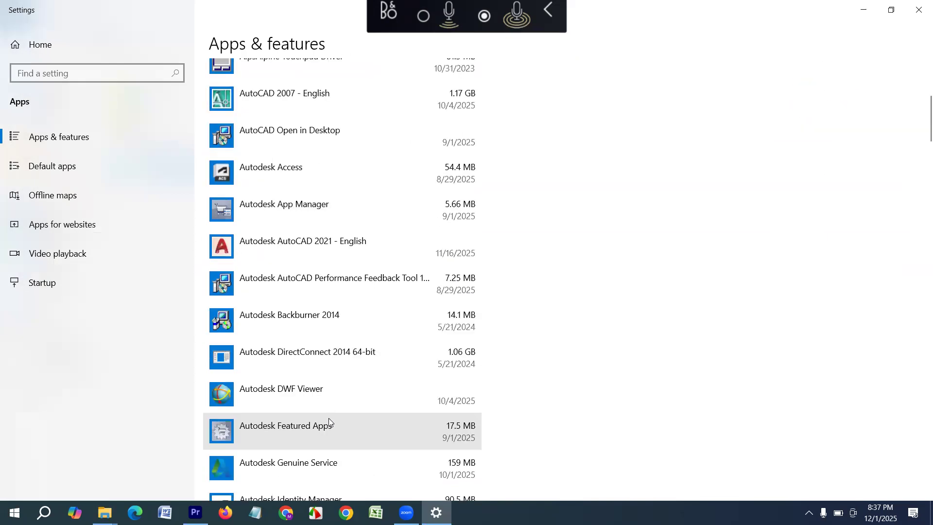
left_click(919, 5)
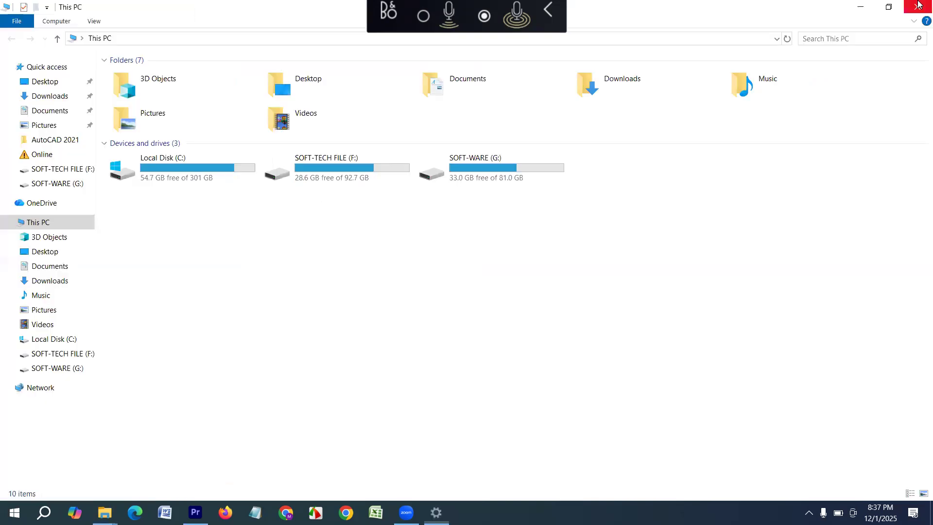
left_click(919, 5)
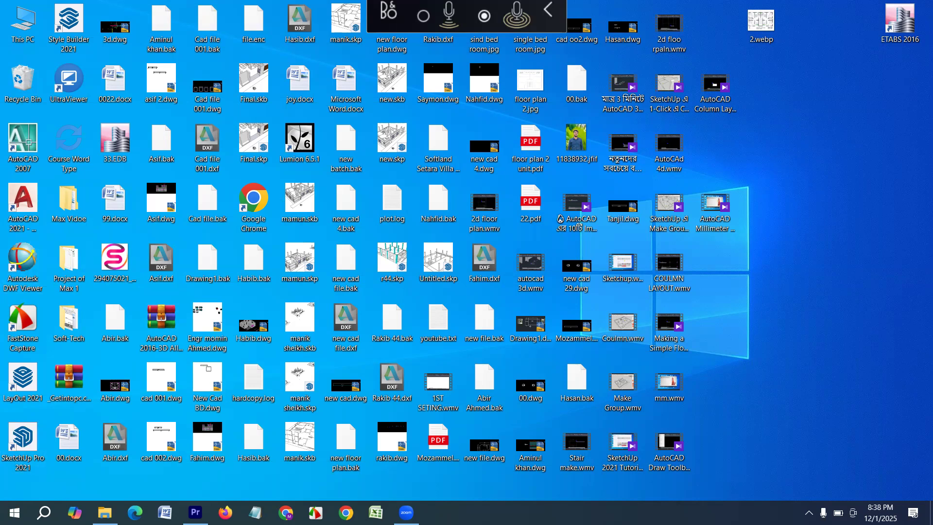
- Search Windows for Control Panel, view its Programs and Features list, and close the window
left_click(44, 512)
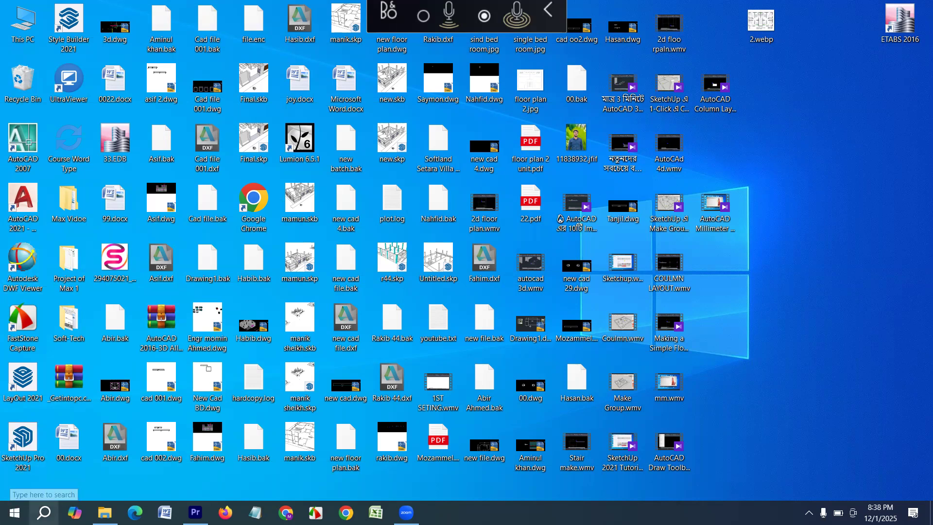
type("co")
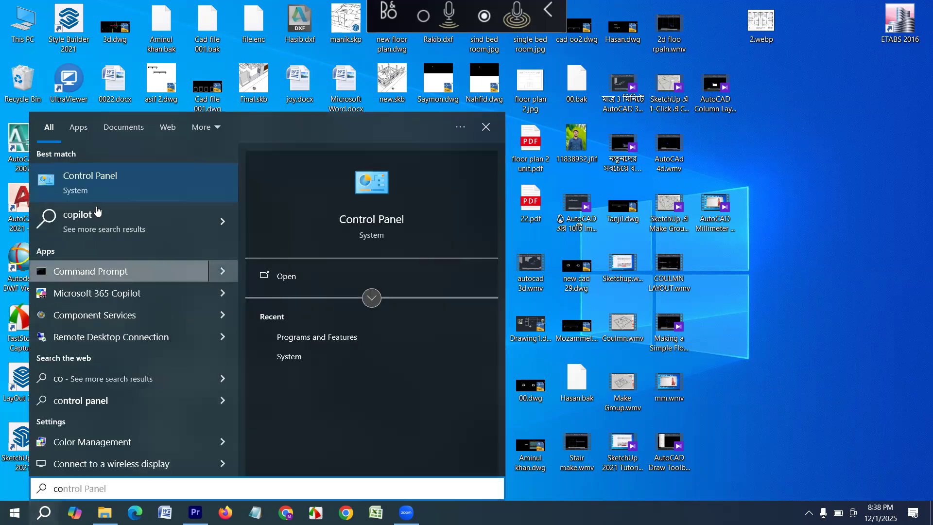
left_click(120, 180)
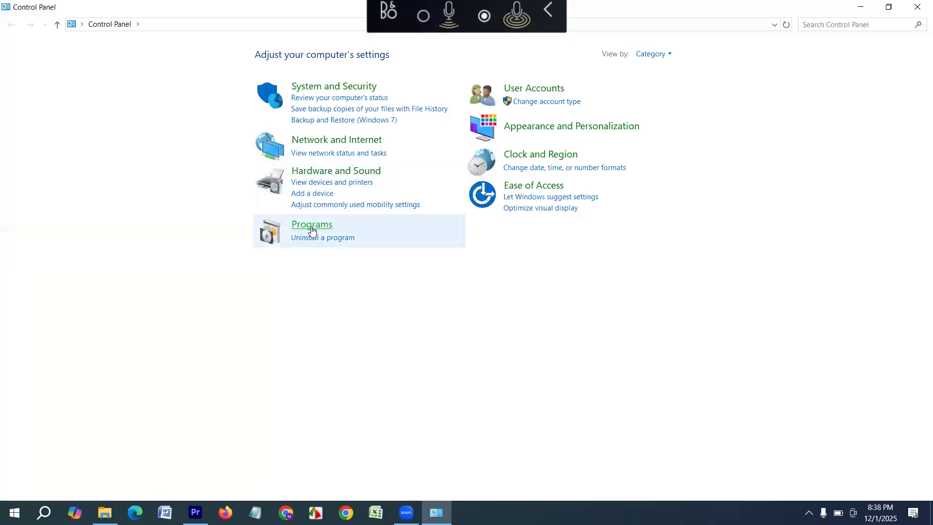
left_click(311, 226)
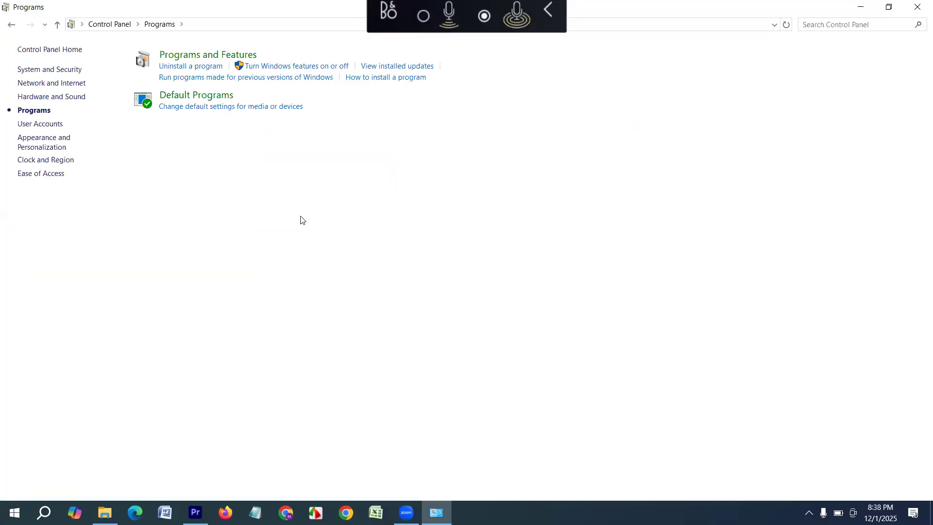
left_click(225, 91)
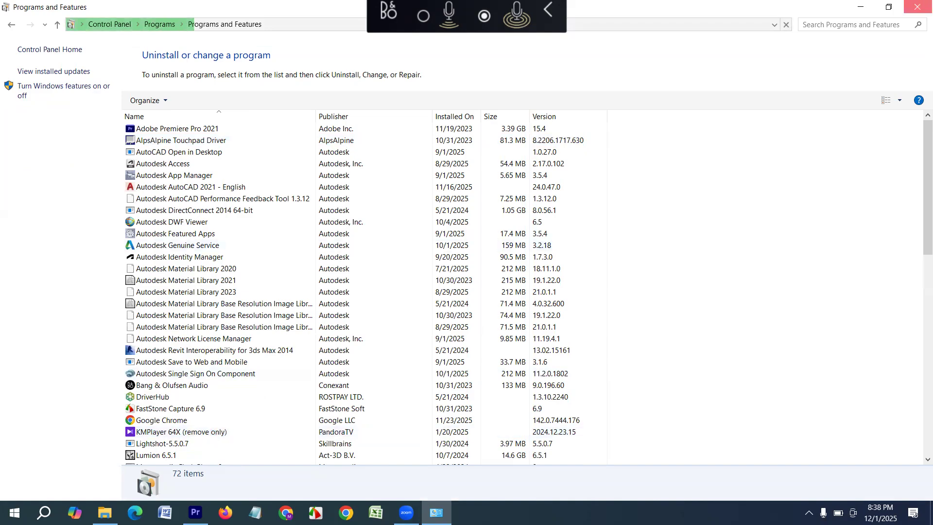
left_click(917, 7)
key("super")
type("c")
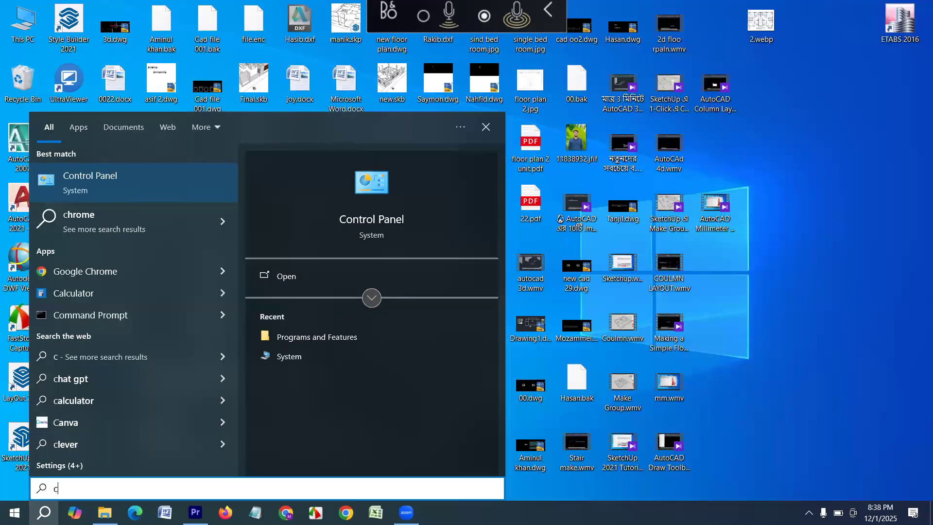
key("Escape")
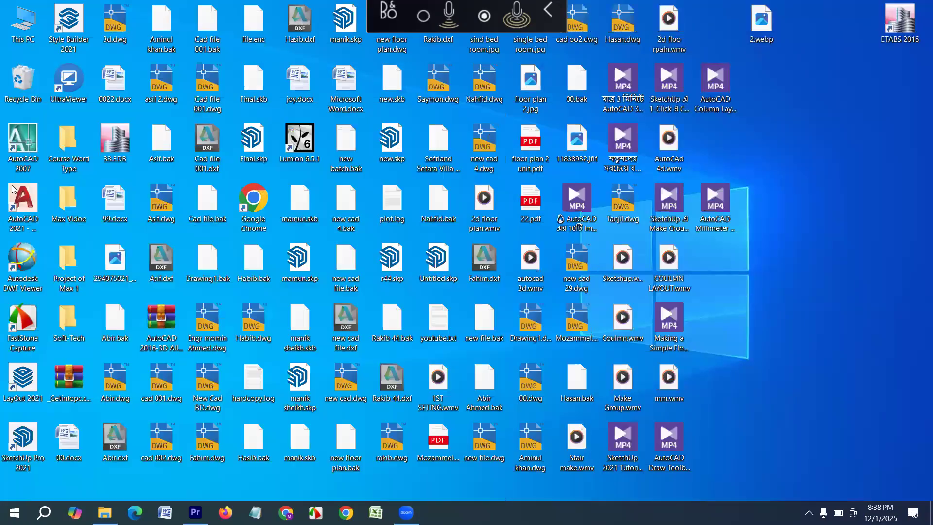
- Open the Apps & features list using This PC's option to uninstall or change a program
double_click(19, 19)
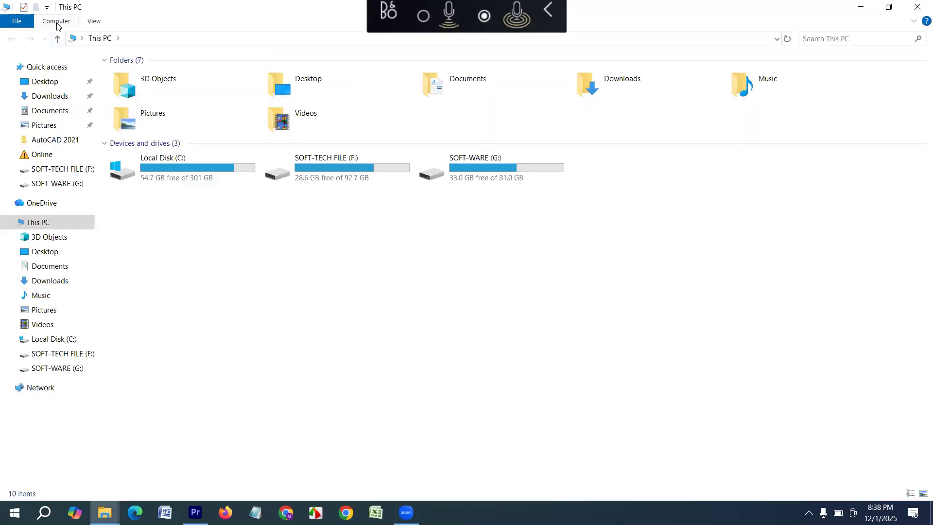
left_click(57, 22)
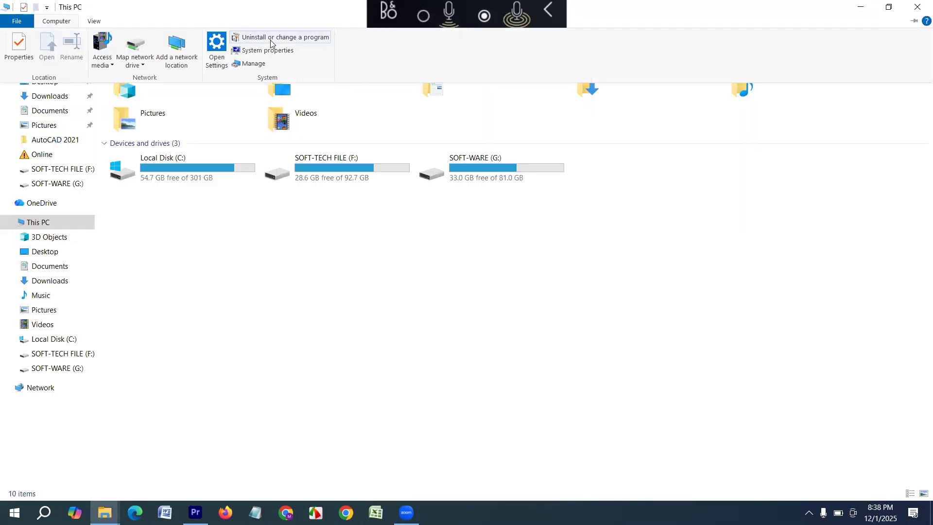
left_click(271, 39)
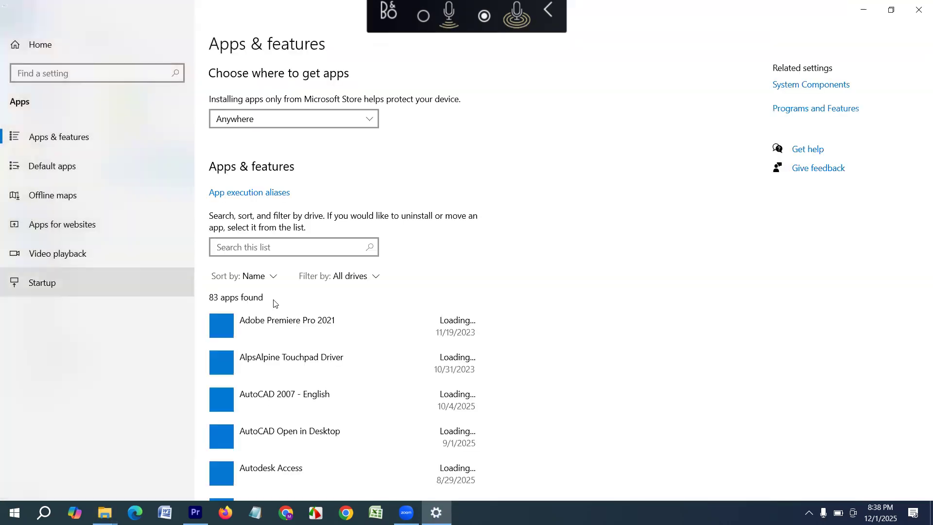
- Locate SketchUp 2021 among the installed apps and launch its uninstallation, accepting the removal of its related info
scroll(311, 343, "down", 20)
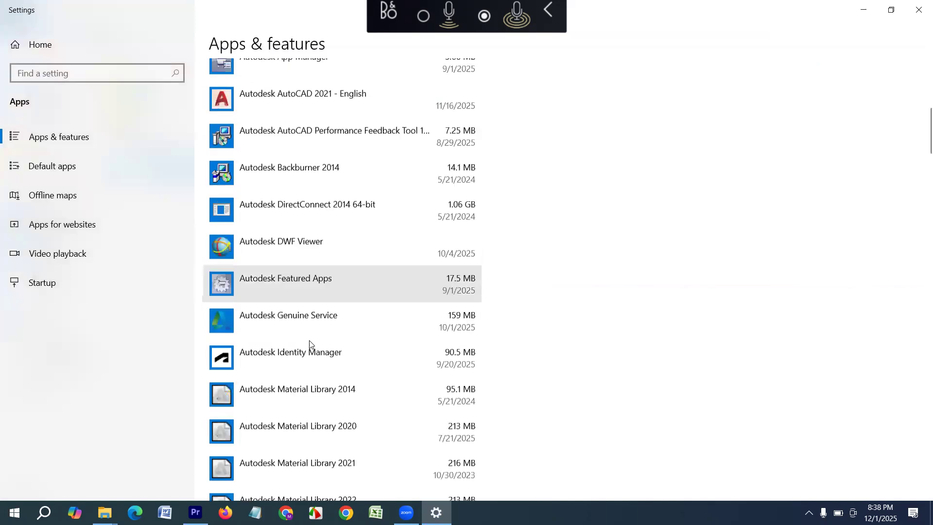
left_click(307, 334)
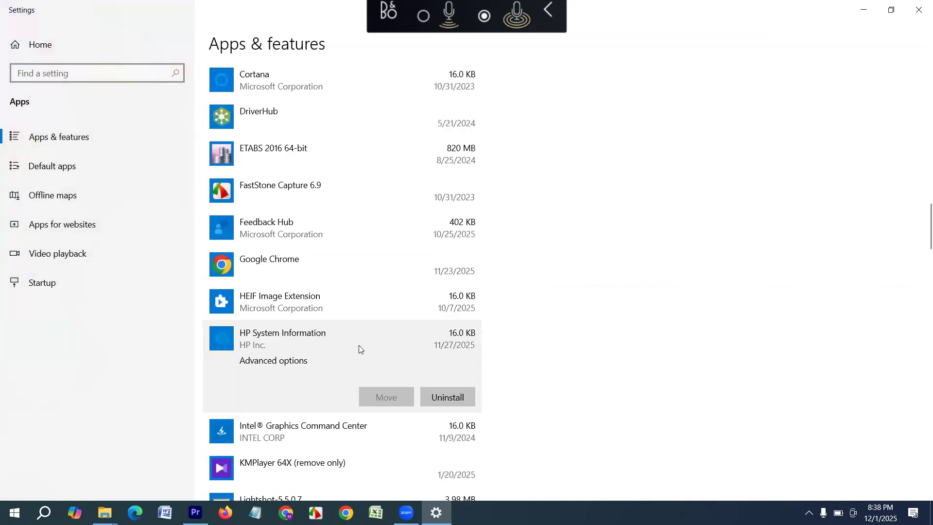
scroll(359, 345, "down", 20)
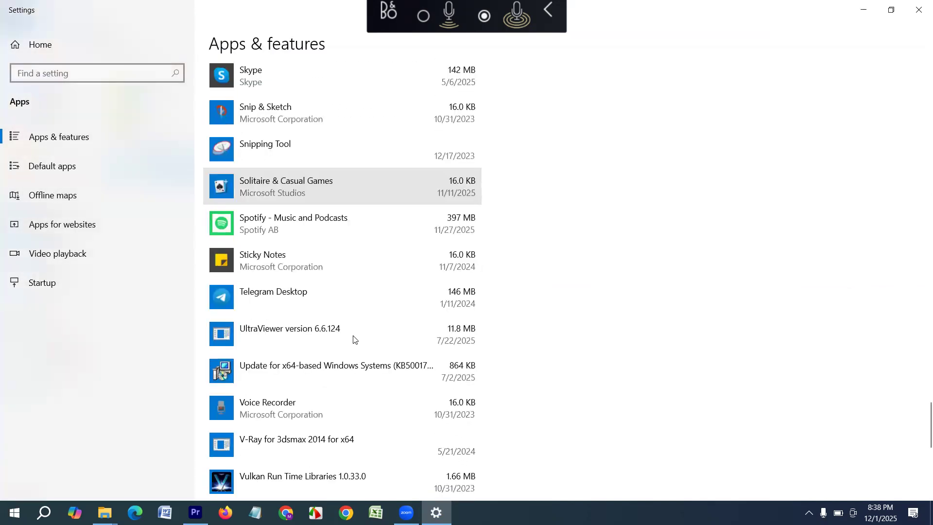
scroll(345, 329, "down", 6)
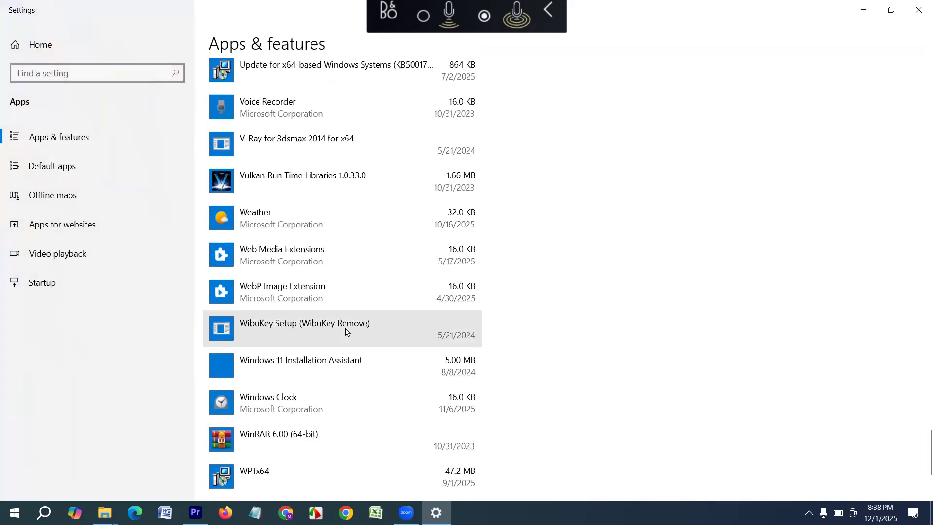
scroll(345, 329, "down", 5)
scroll(346, 331, "up", 10)
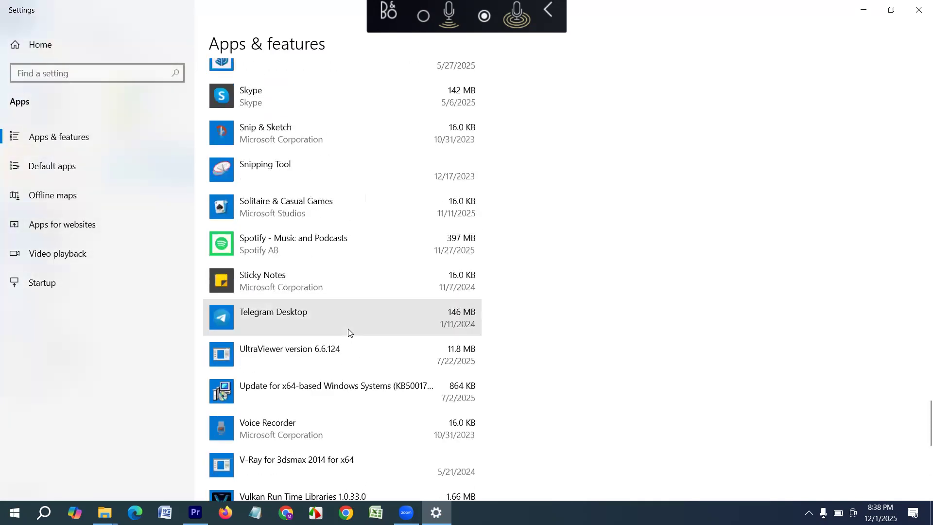
scroll(346, 321, "up", 4)
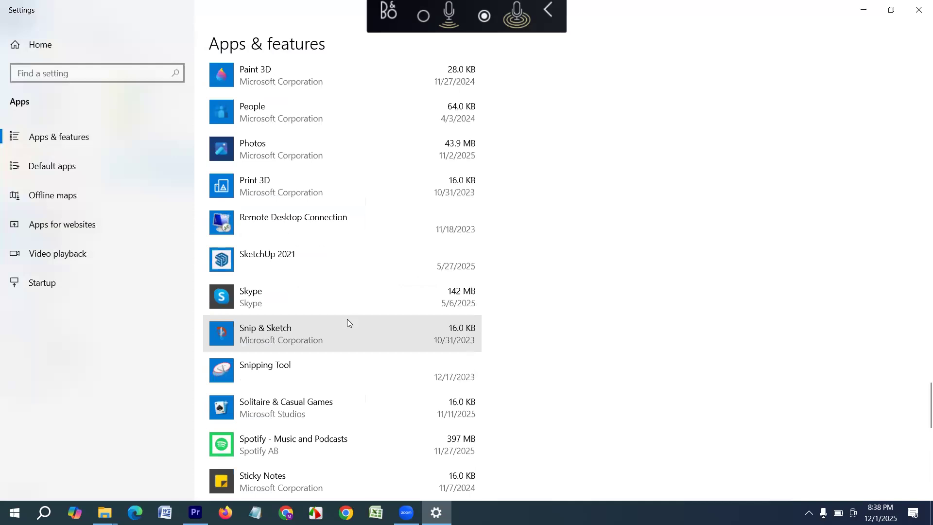
left_click(280, 255)
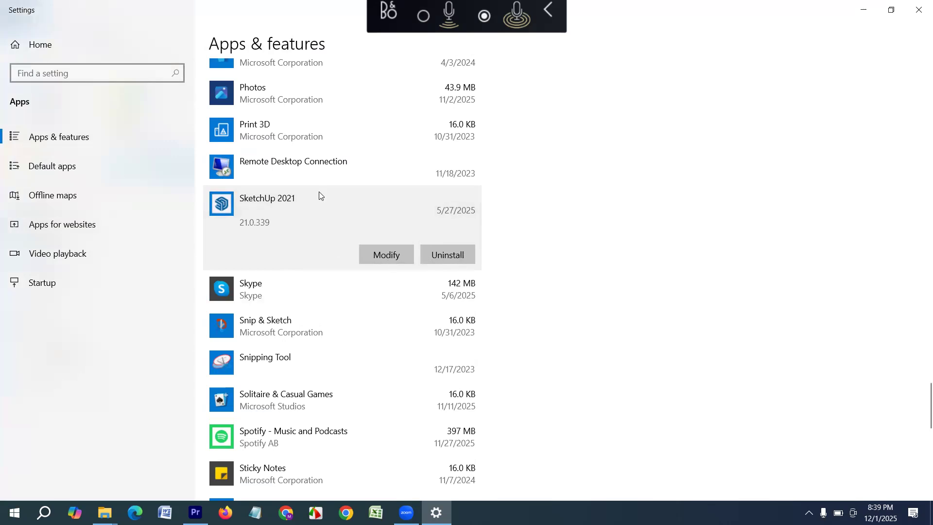
left_click(306, 164)
left_click(291, 238)
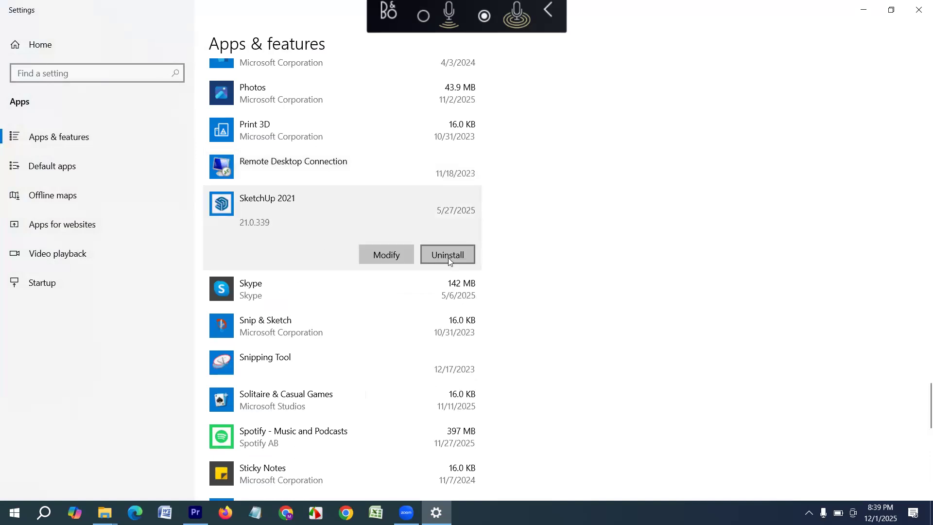
left_click(448, 256)
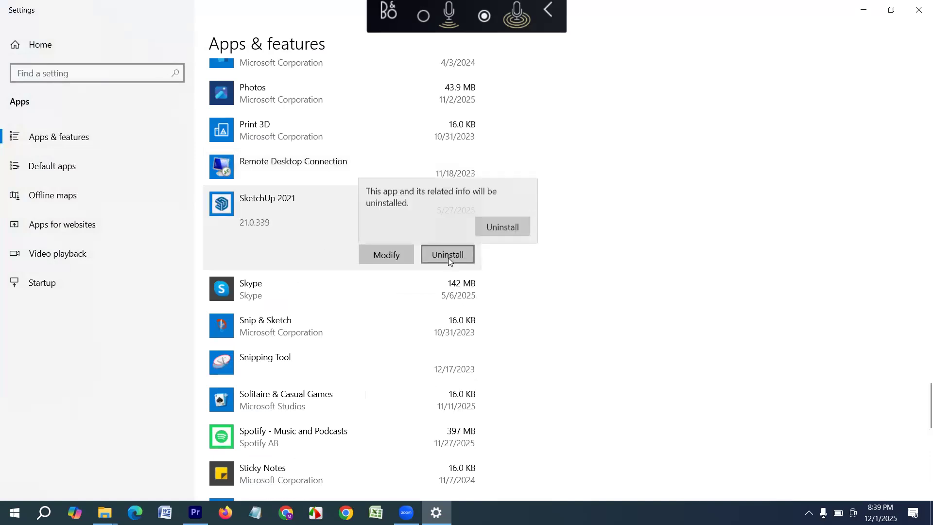
left_click(508, 224)
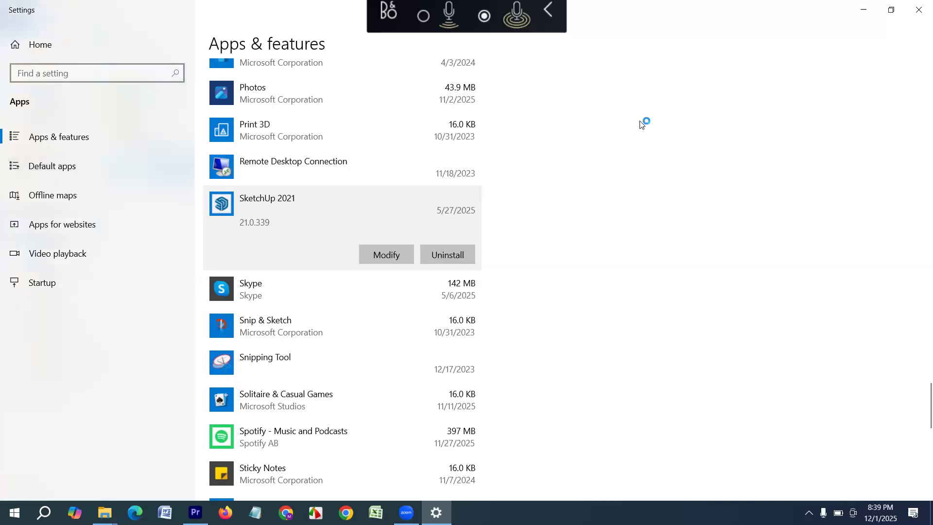
- Minimize the Settings and This PC windows and refresh the desktop while the SketchUp uninstaller loads
left_click(860, 10)
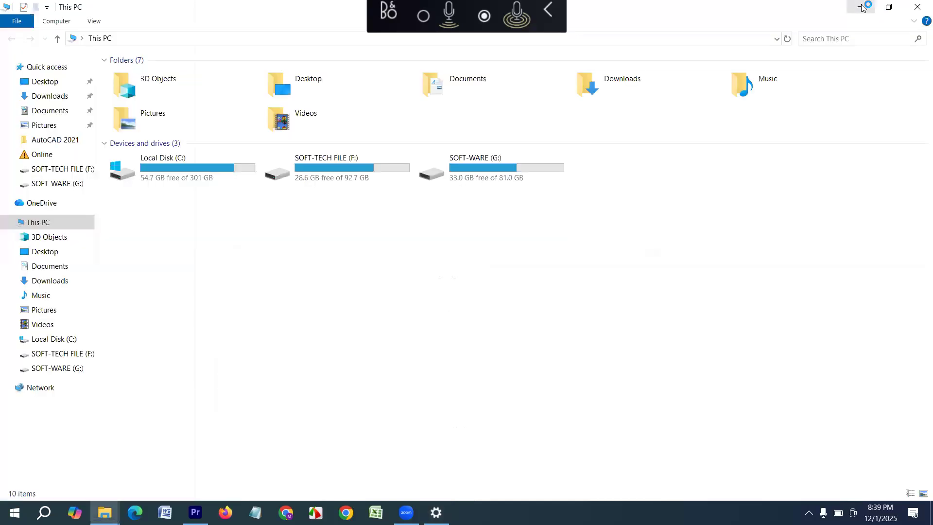
left_click(859, 10)
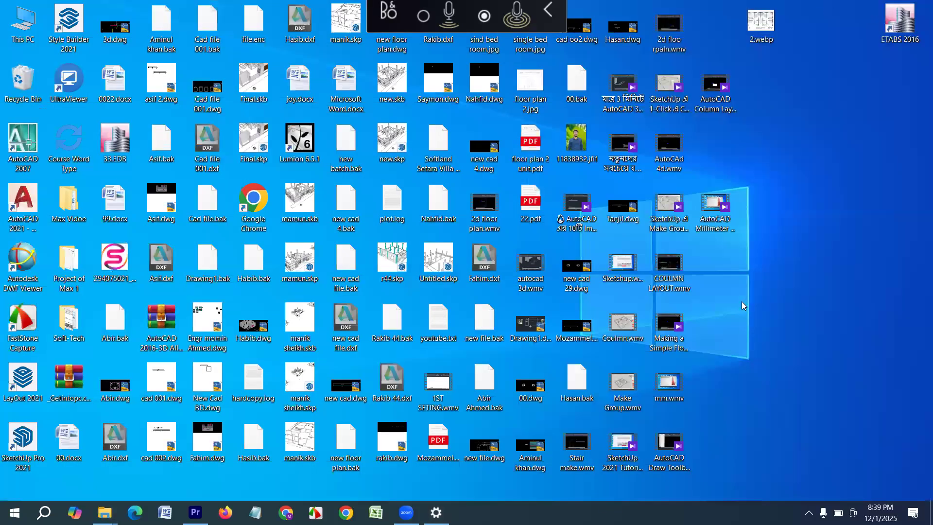
right_click(742, 302)
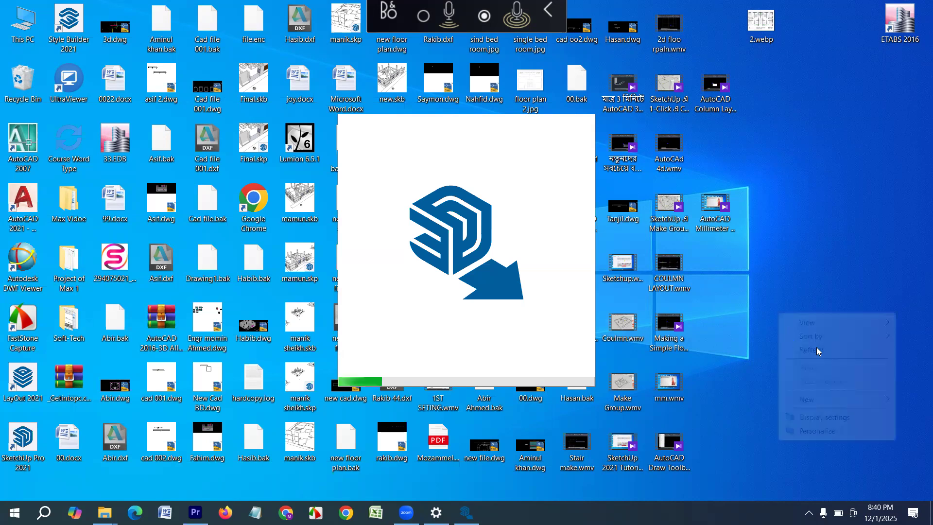
left_click(816, 348)
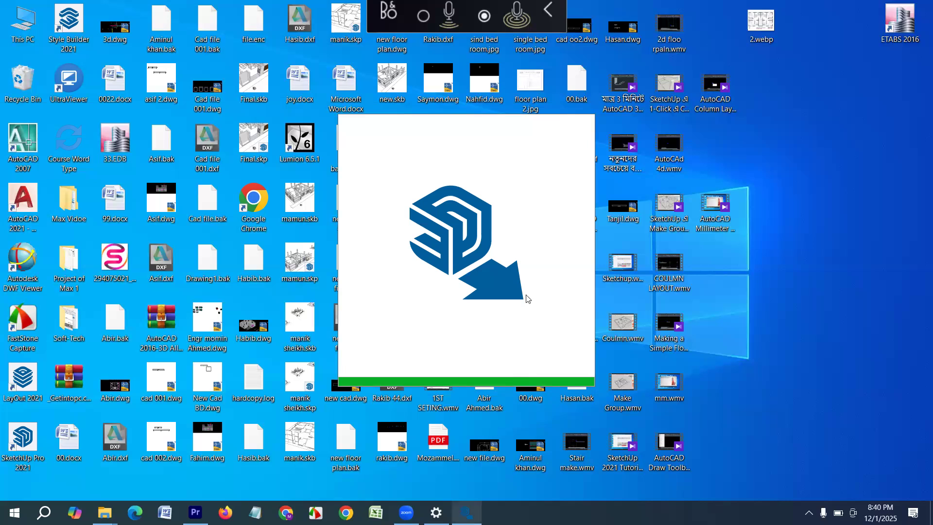
right_click(764, 300)
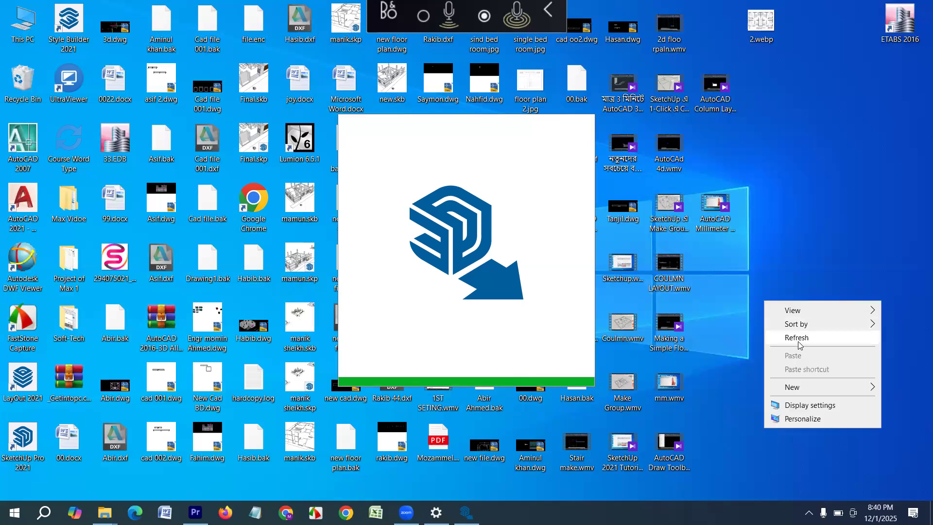
left_click(798, 343)
right_click(794, 296)
left_click(810, 331)
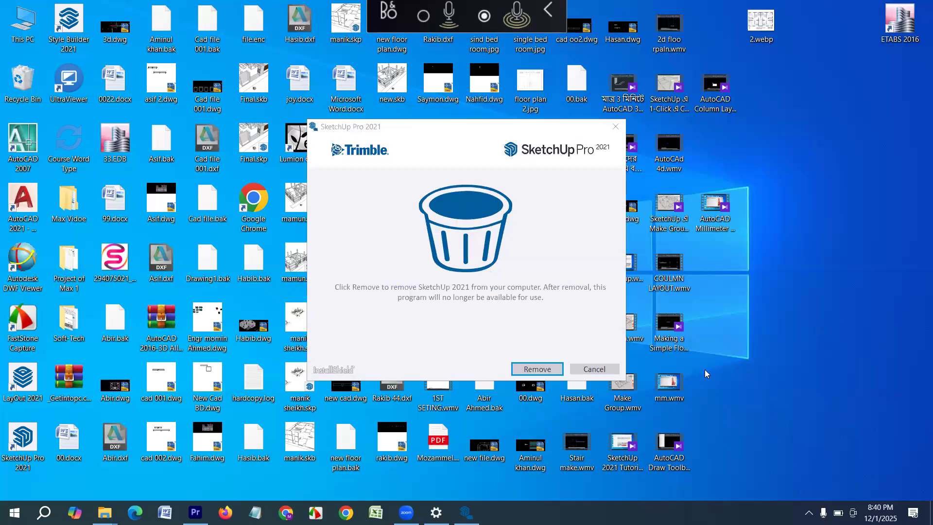
- Remove SketchUp Pro 2021 with its uninstaller, refresh the desktop, and finish the wizard once the removal completes
left_click(539, 371)
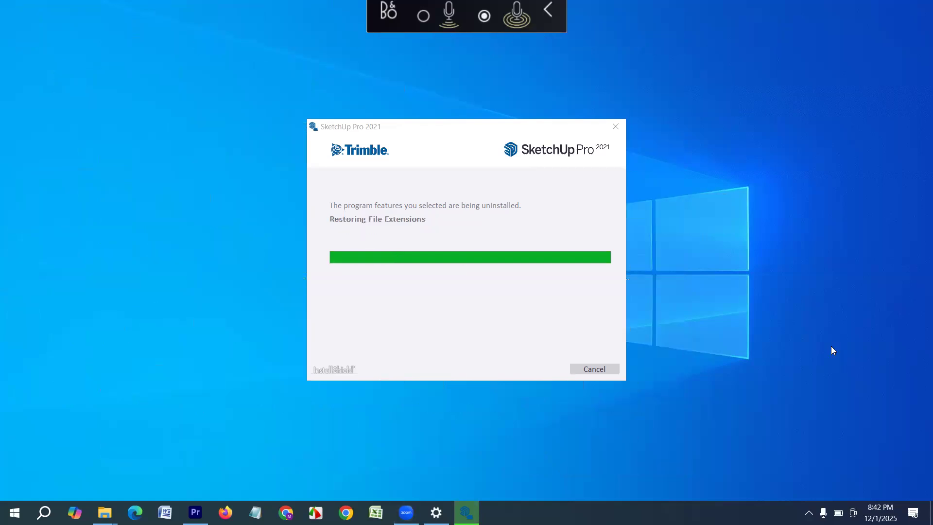
right_click(817, 306)
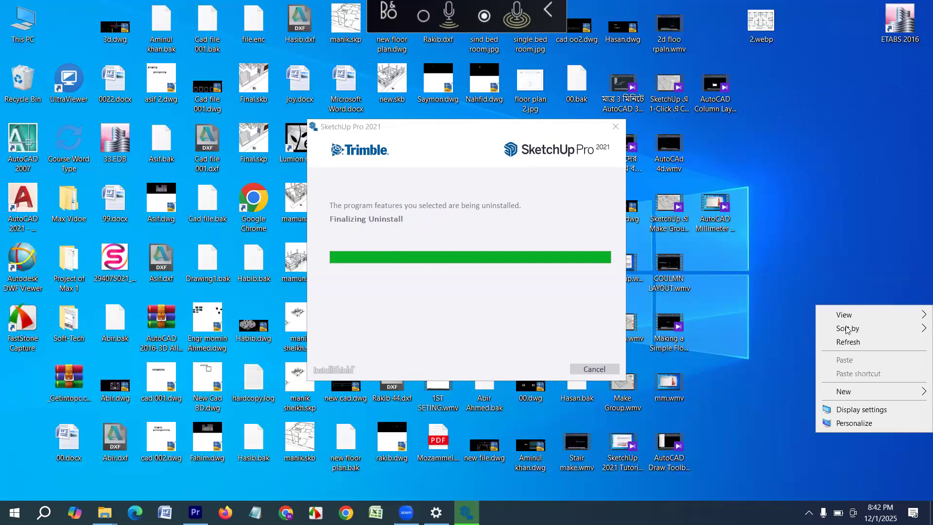
left_click(850, 339)
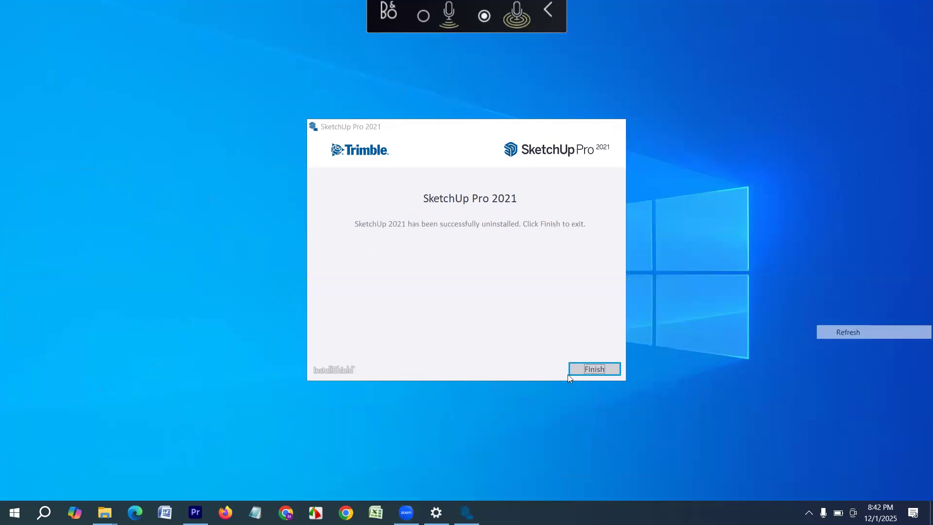
left_click(617, 373)
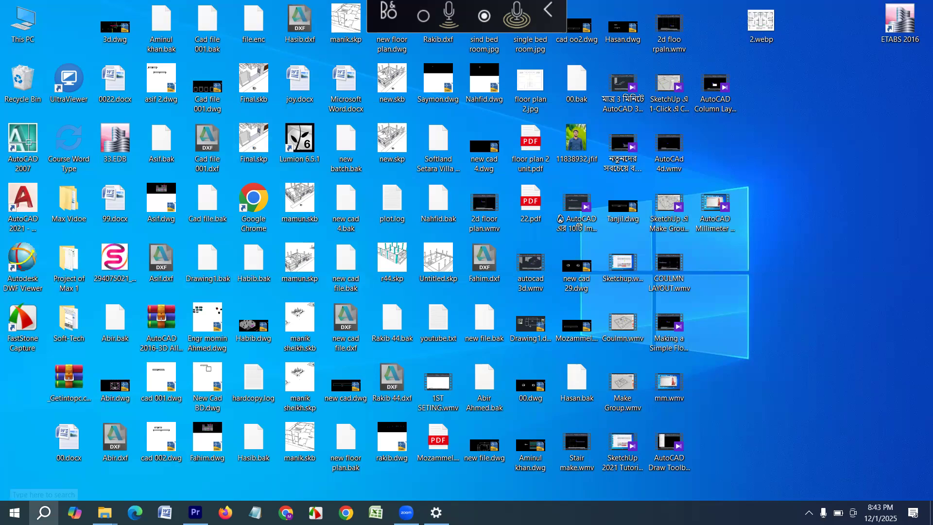
- Reopen Control Panel from the recent searches, view the Programs and Features list again, and close the window
left_click(44, 512)
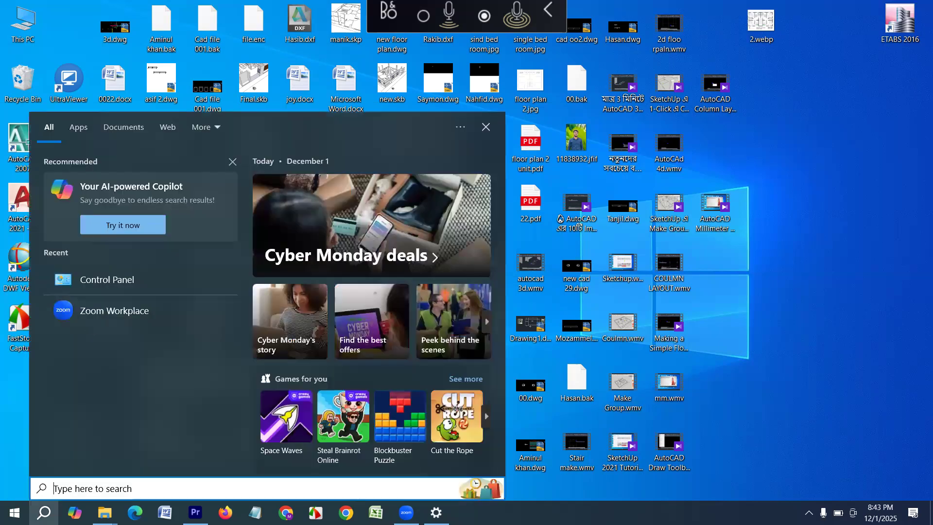
left_click(156, 280)
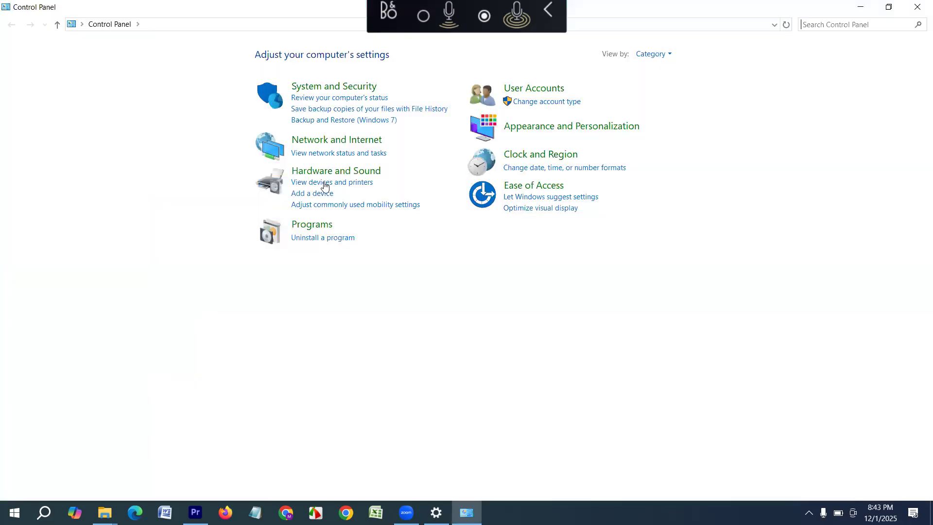
left_click(314, 225)
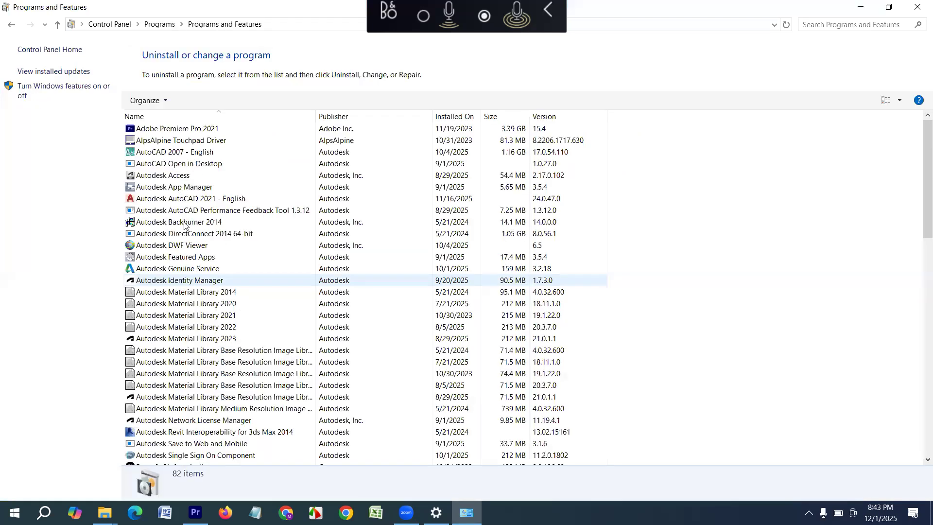
left_click(919, 5)
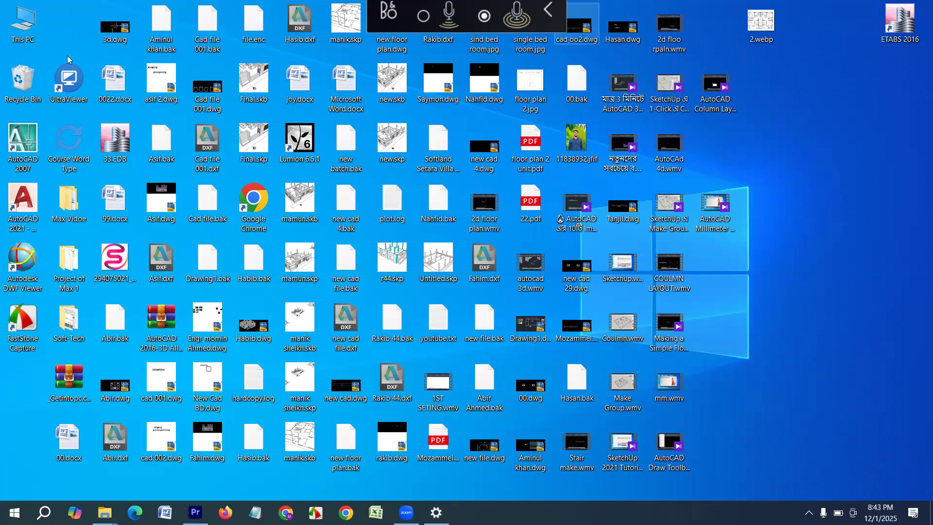
- View the Apps & features list through This PC's option to uninstall or change a program, and close both windows
double_click(12, 30)
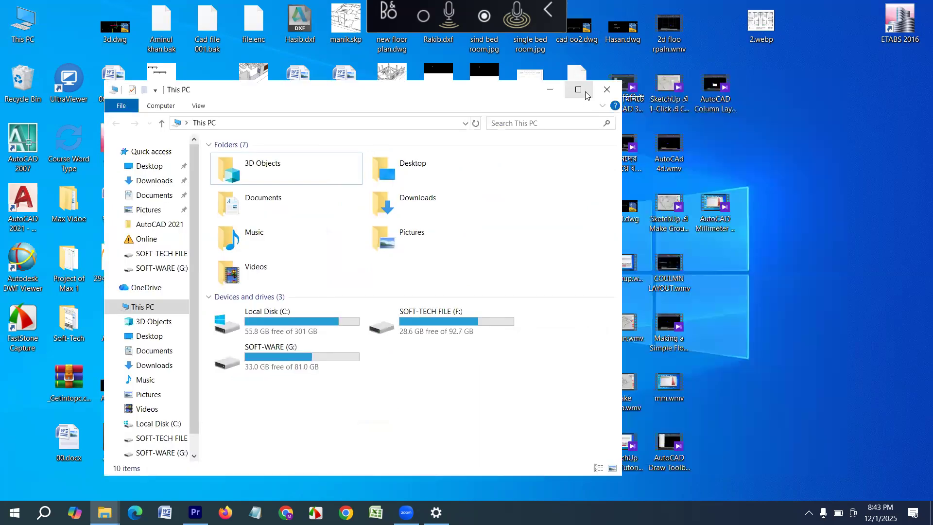
double_click(589, 92)
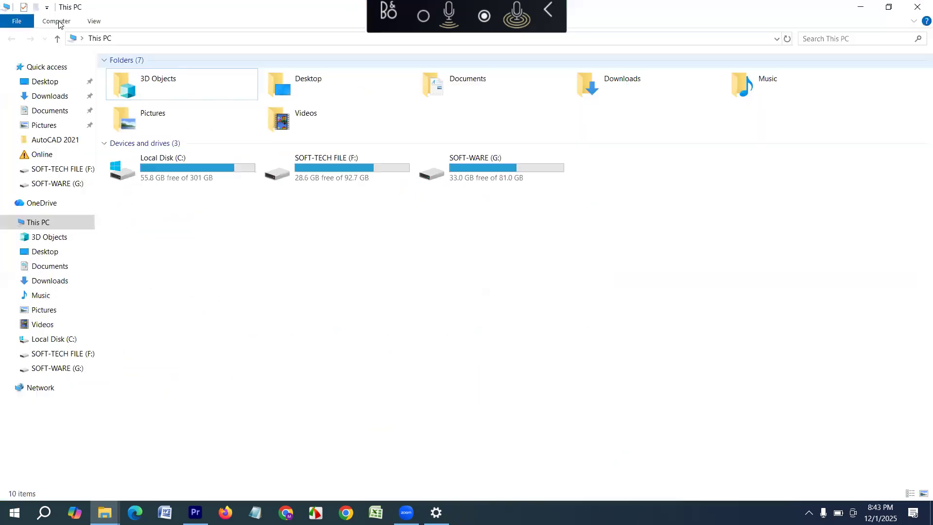
left_click(55, 22)
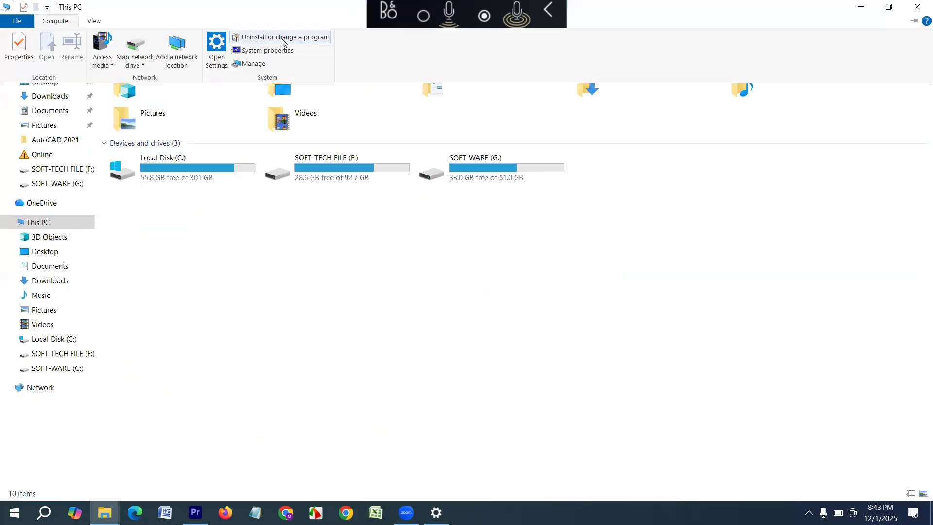
left_click(282, 39)
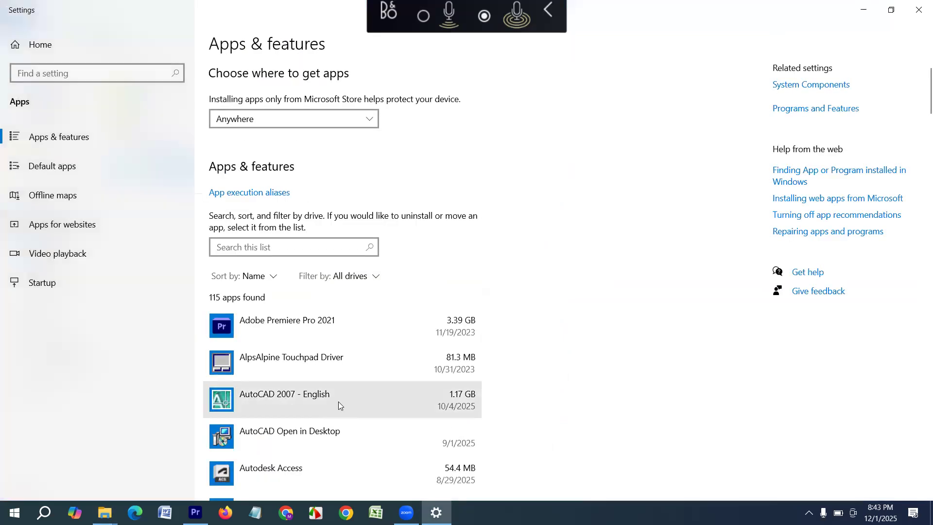
left_click(918, 6)
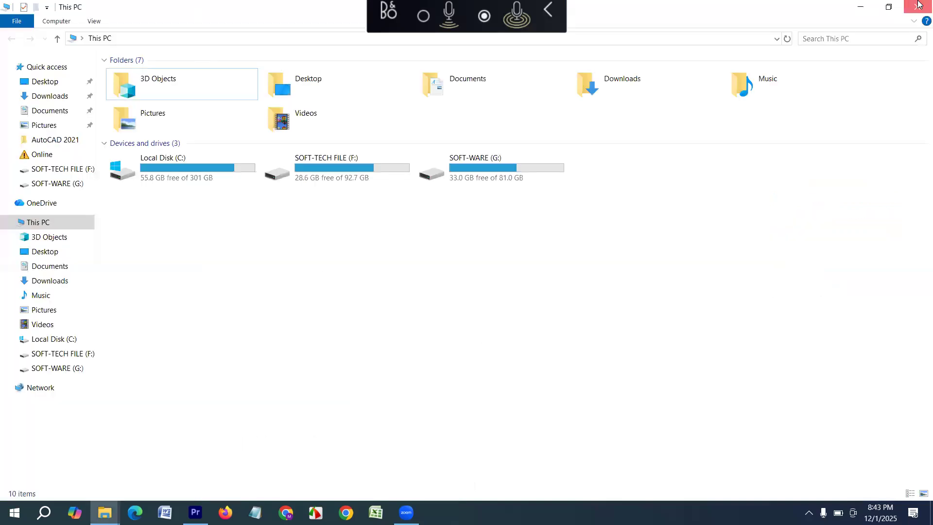
left_click(918, 7)
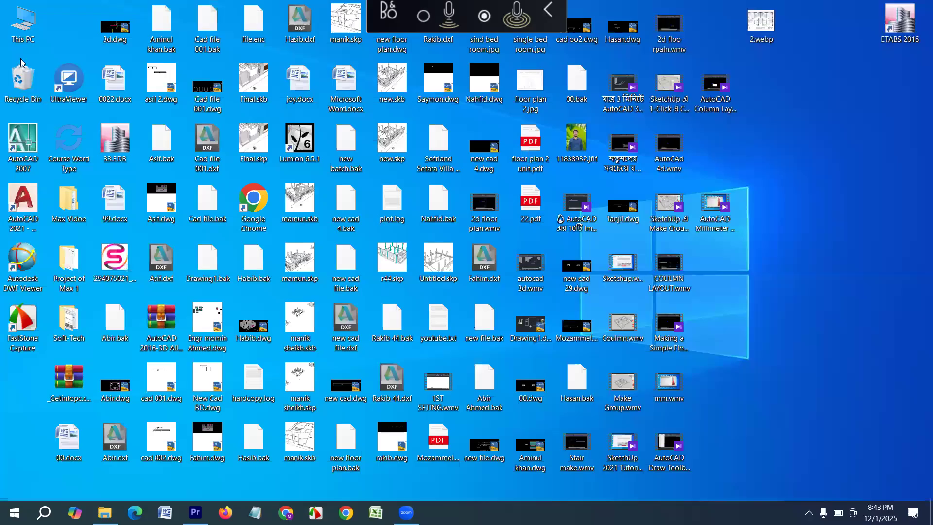
- Delete the extracted Sketchup 2021 folder from the SOFT-WARE (G:) drive, keeping the archive
double_click(15, 25)
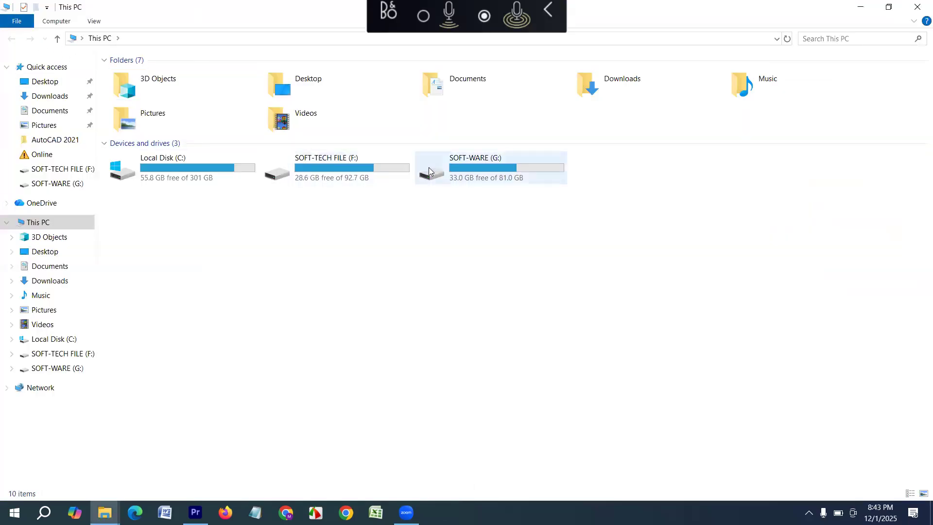
double_click(453, 164)
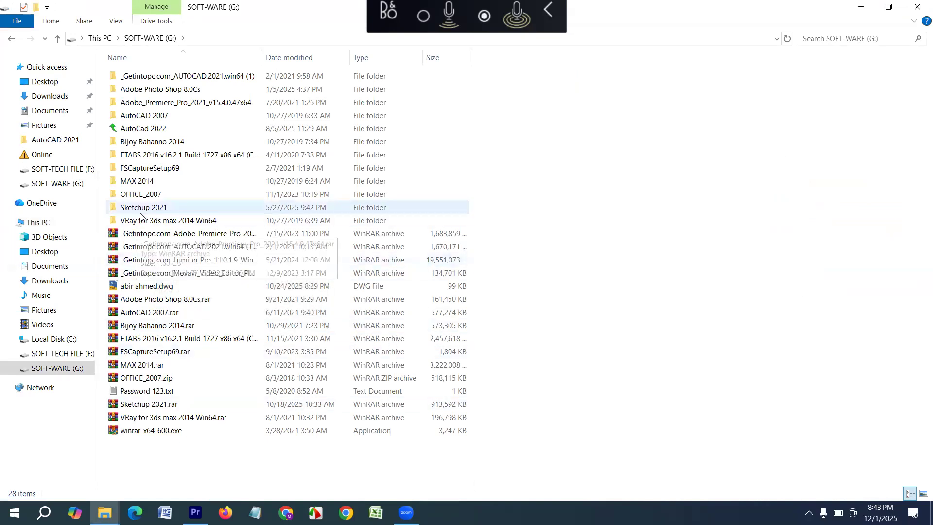
mouse_move(149, 211)
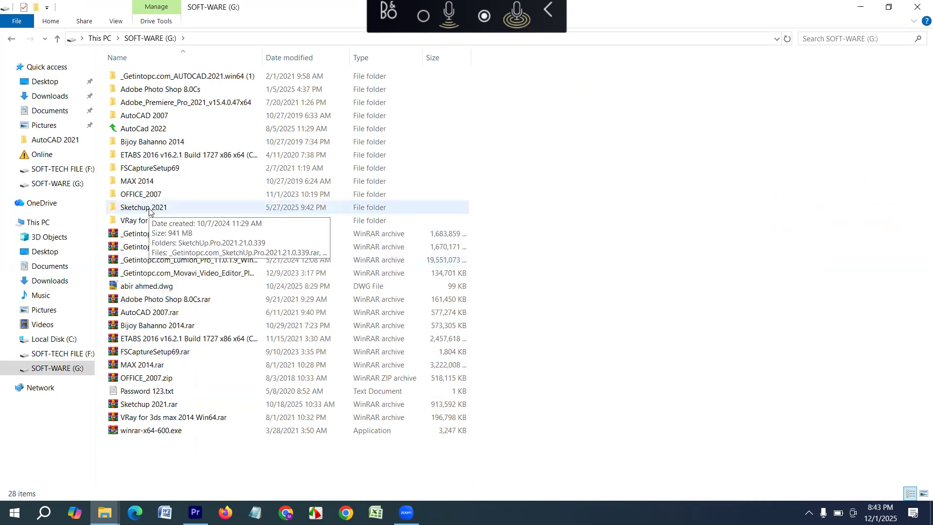
right_click(149, 211)
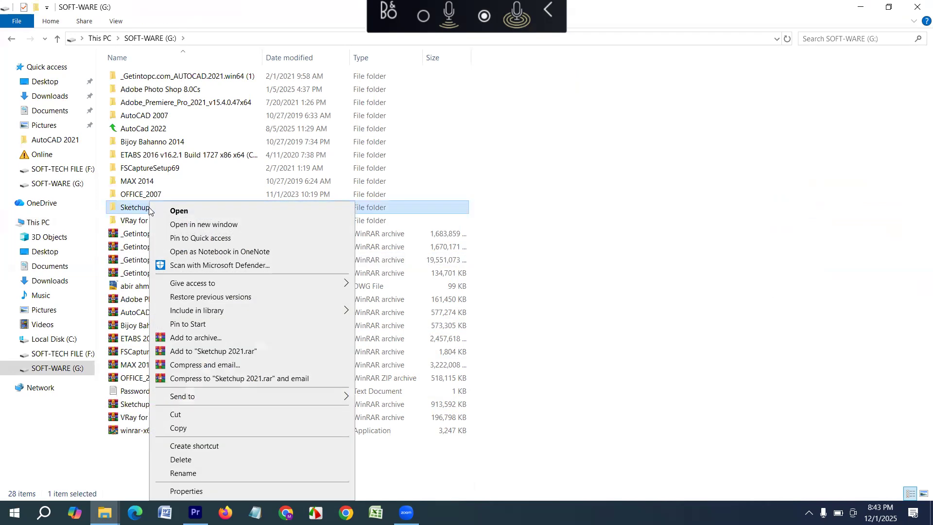
left_click(99, 229)
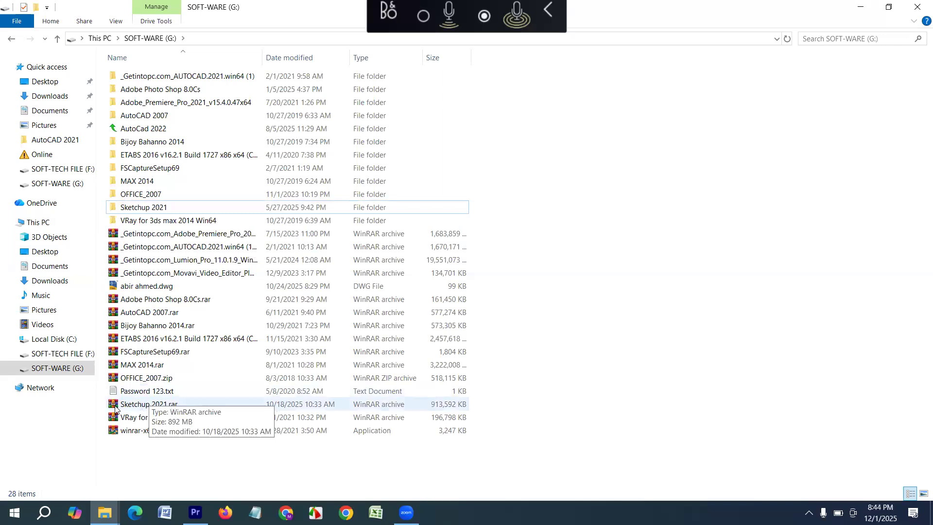
left_click(142, 209)
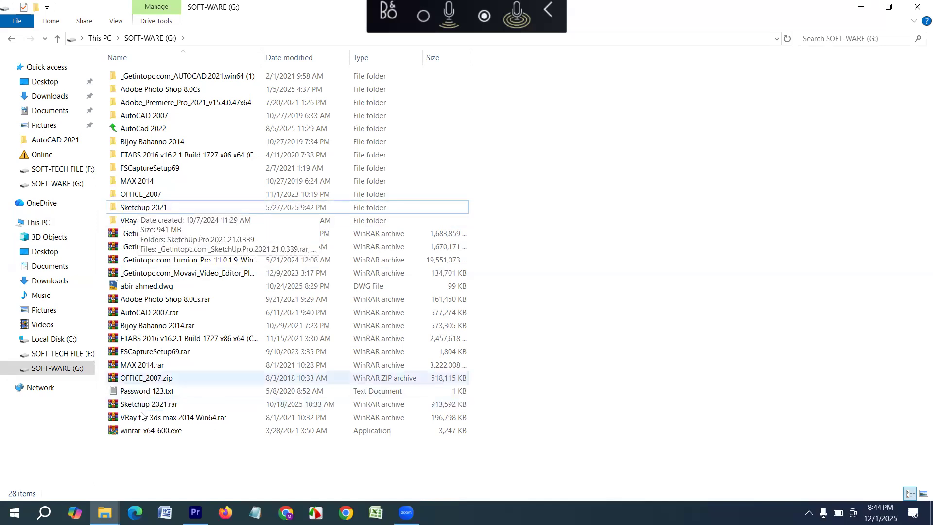
right_click(158, 211)
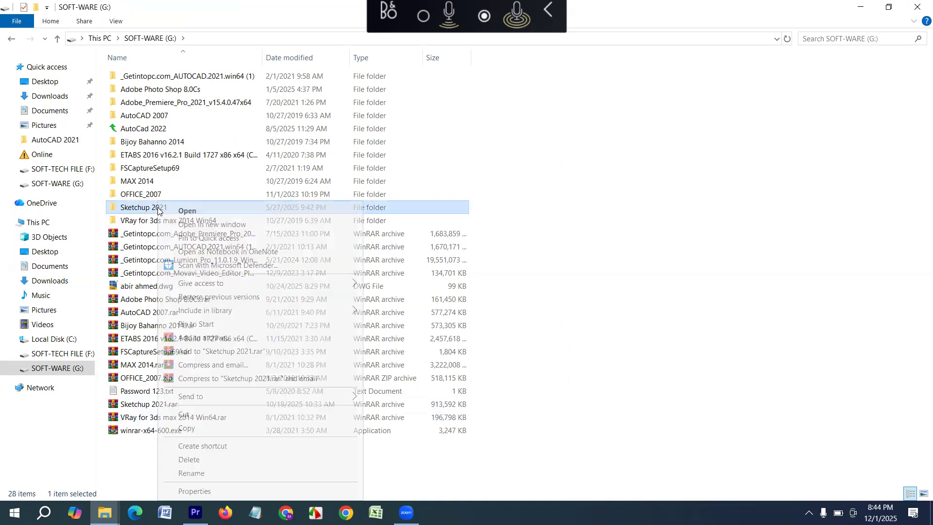
left_click(204, 459)
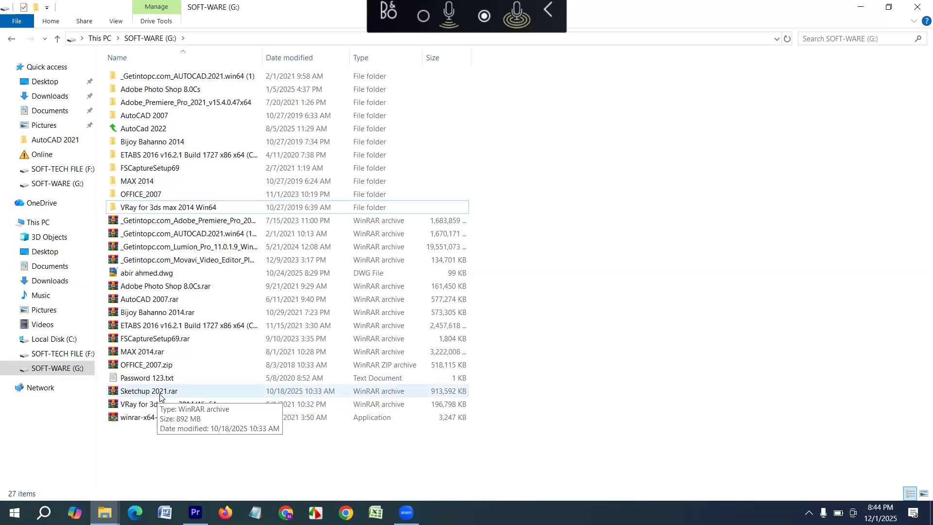
- Extract Sketchup 2021.rar directly into the SOFT-WARE (G:) drive
right_click(160, 397)
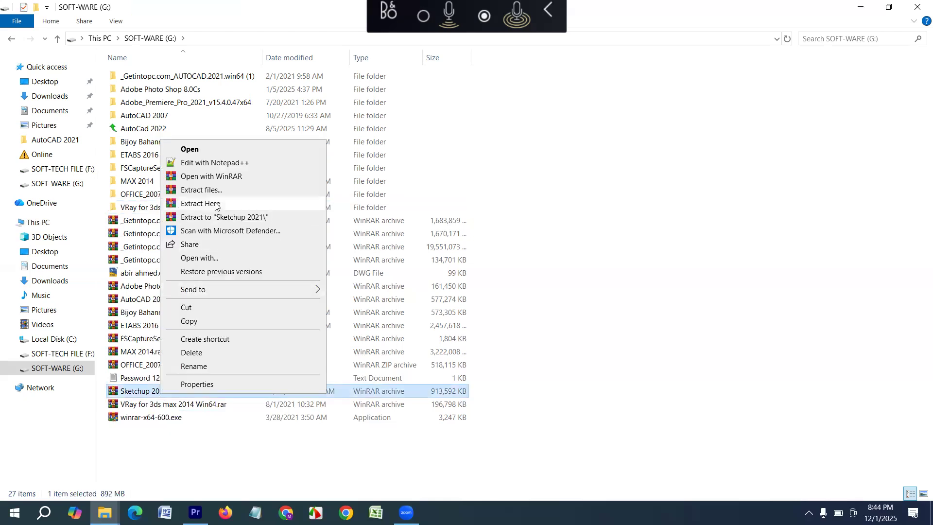
left_click(104, 431)
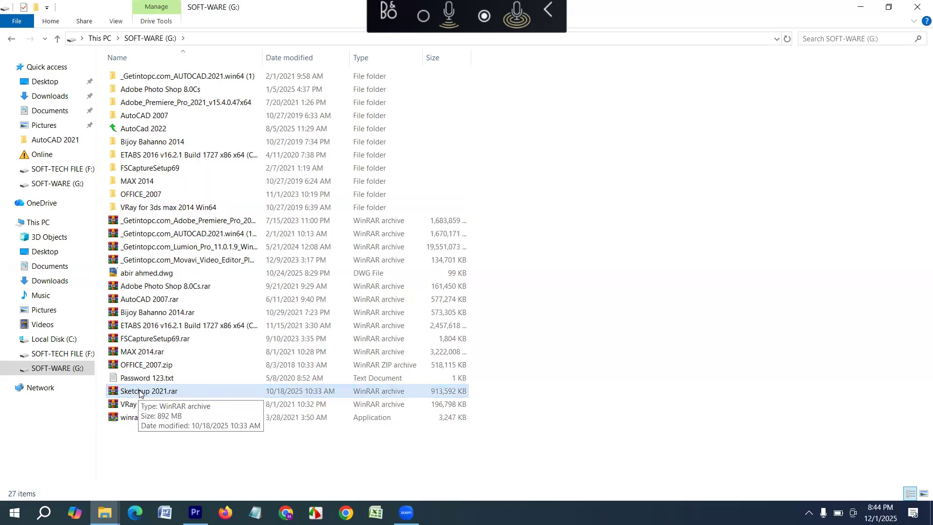
right_click(139, 393)
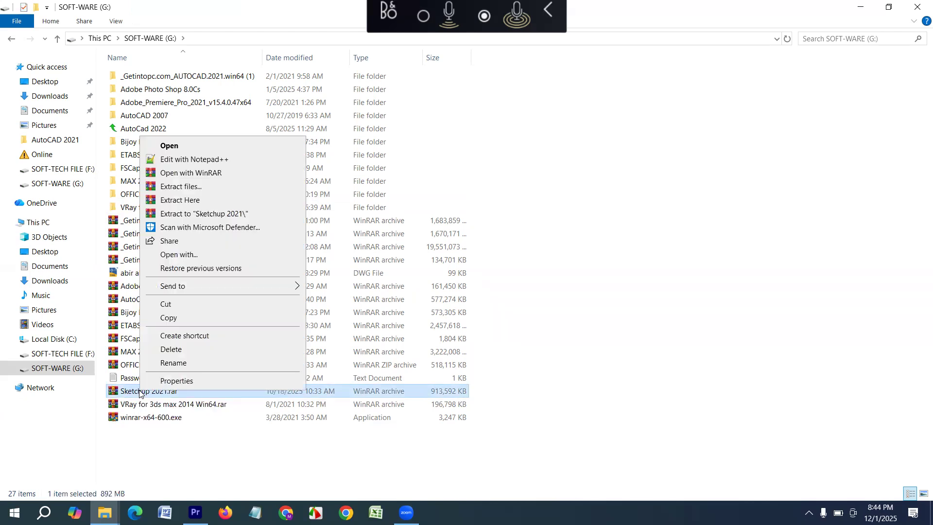
left_click(193, 204)
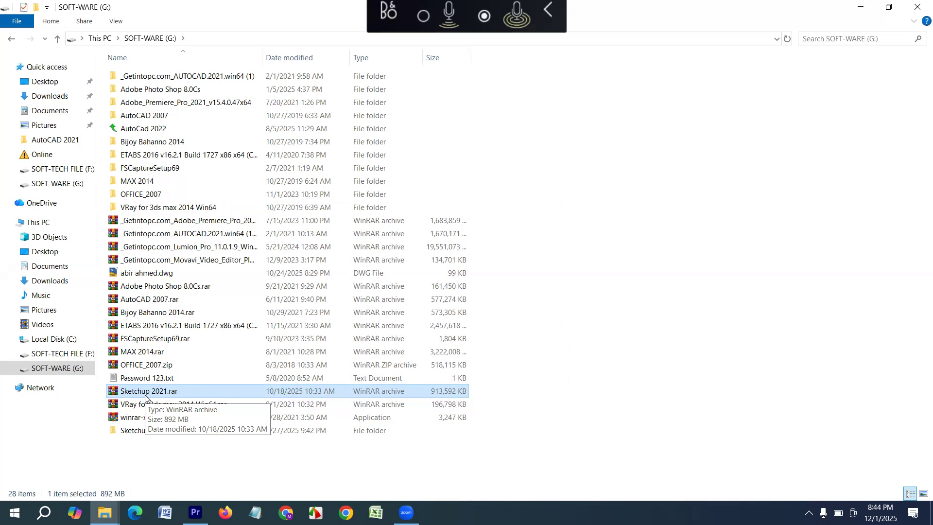
right_click(145, 395)
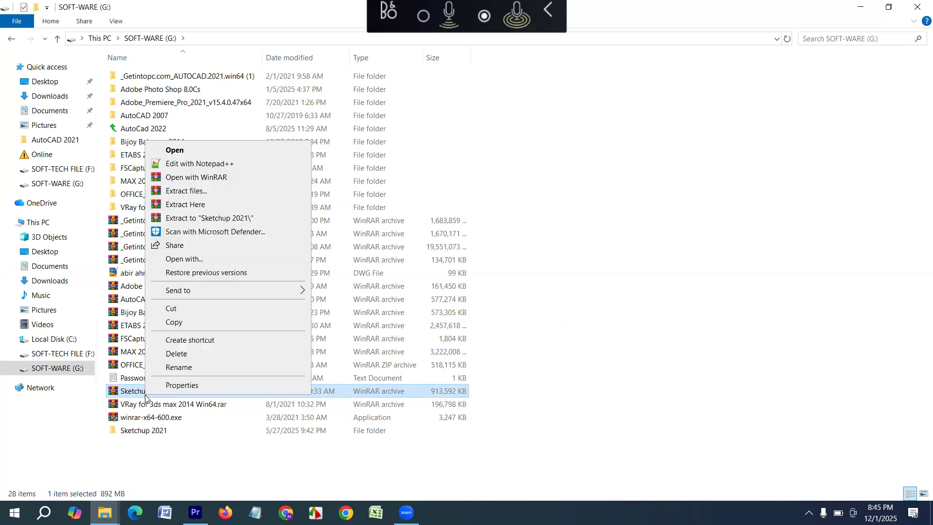
left_click(199, 206)
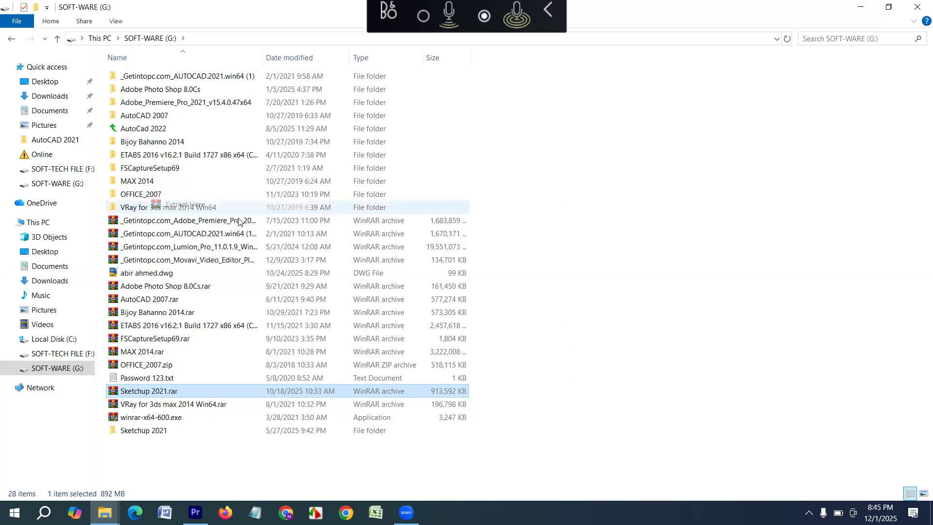
left_click(447, 329)
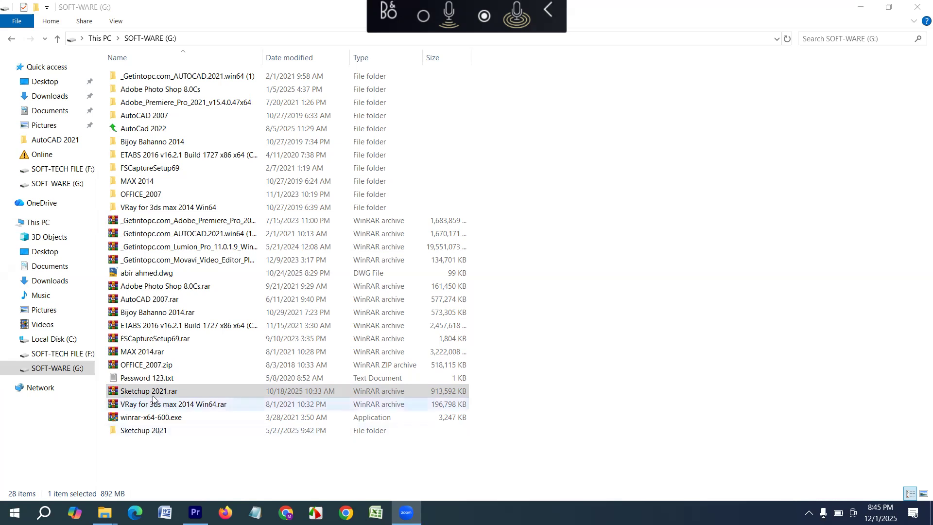
- Browse the extracted Sketchup 2021 folder down to its setup files, and return to the SOFT-WARE (G:) drive
double_click(146, 431)
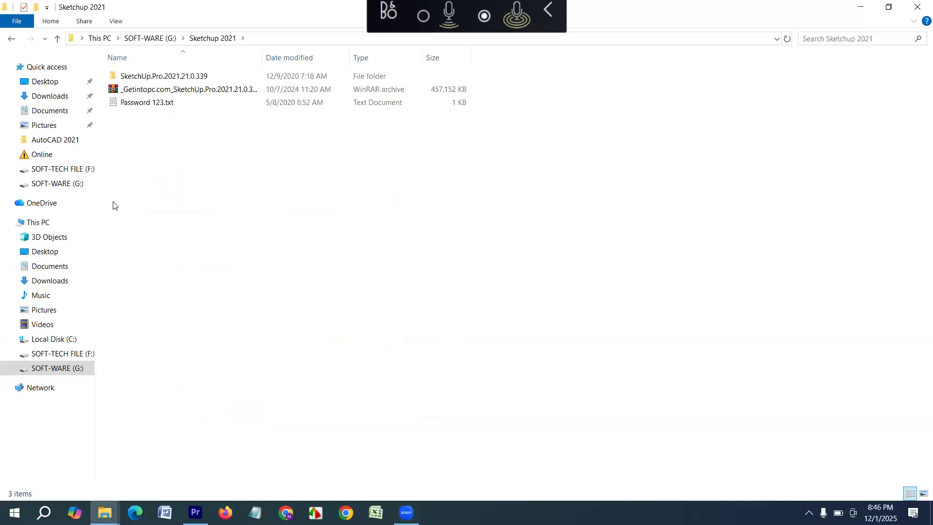
double_click(161, 76)
double_click(161, 76)
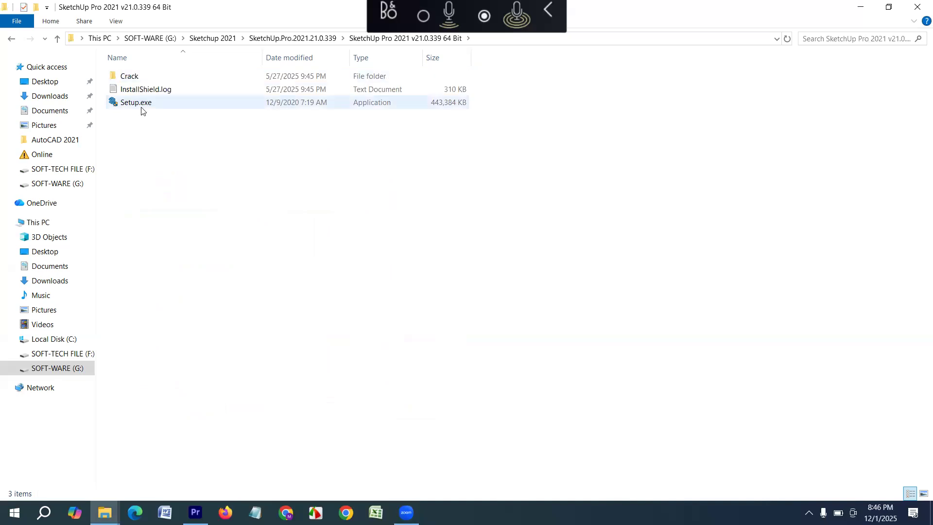
double_click(7, 40)
left_click(7, 40)
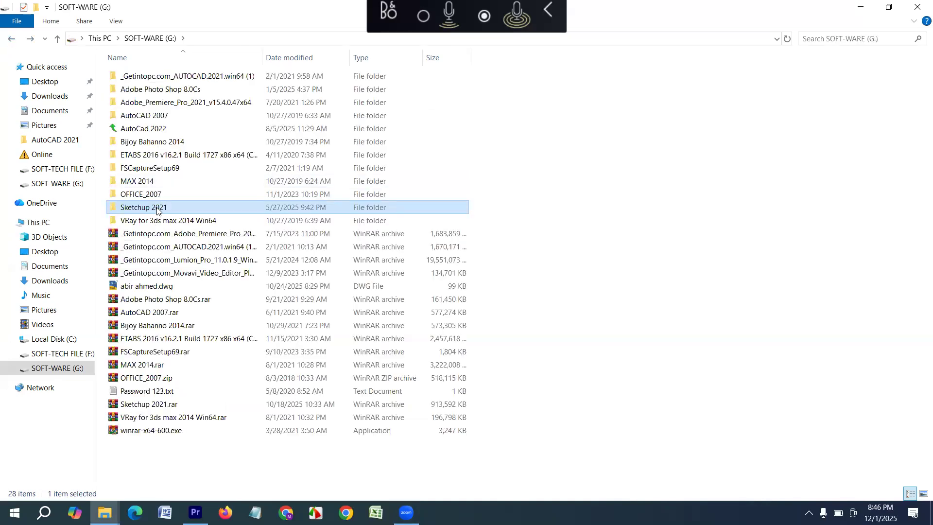
- Run Setup.exe from the SketchUp Pro 2021 v21.0.339 64 Bit folder inside the extracted Sketchup 2021 folder
double_click(157, 209)
double_click(155, 77)
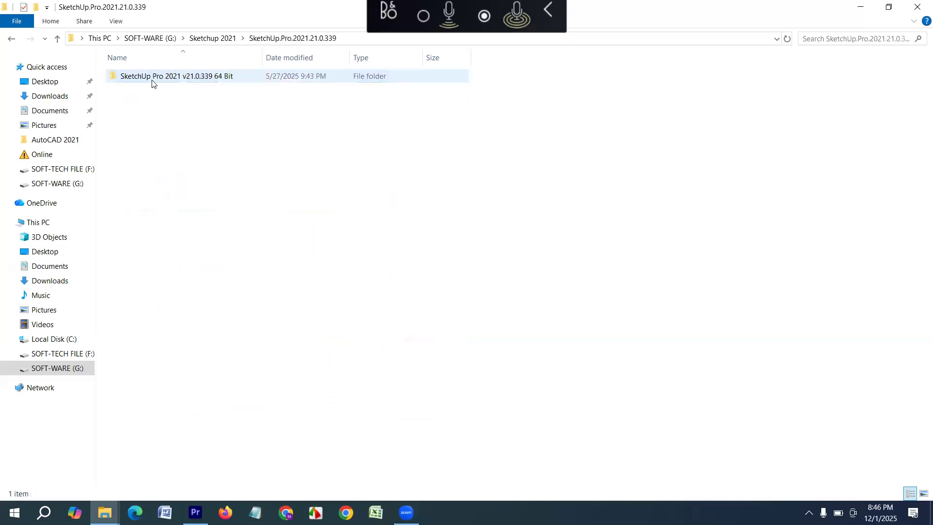
double_click(152, 78)
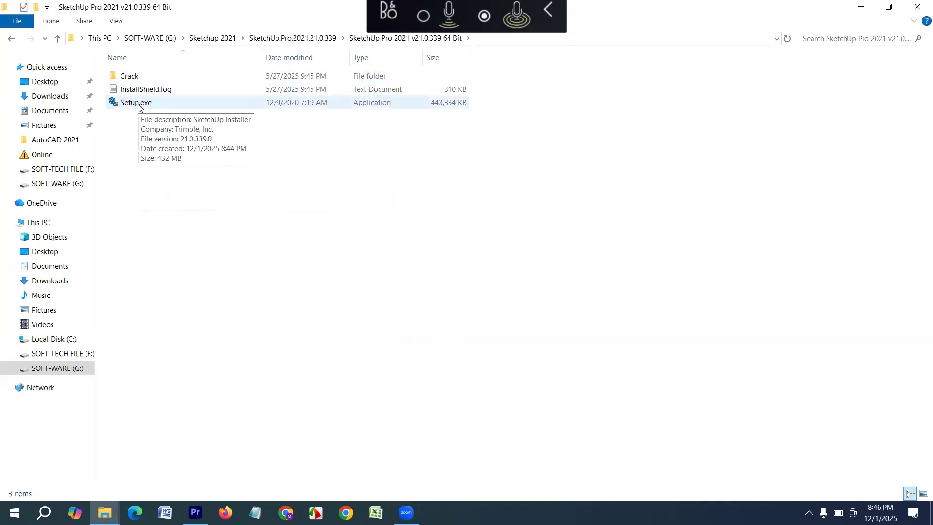
left_click(139, 106)
right_click(138, 104)
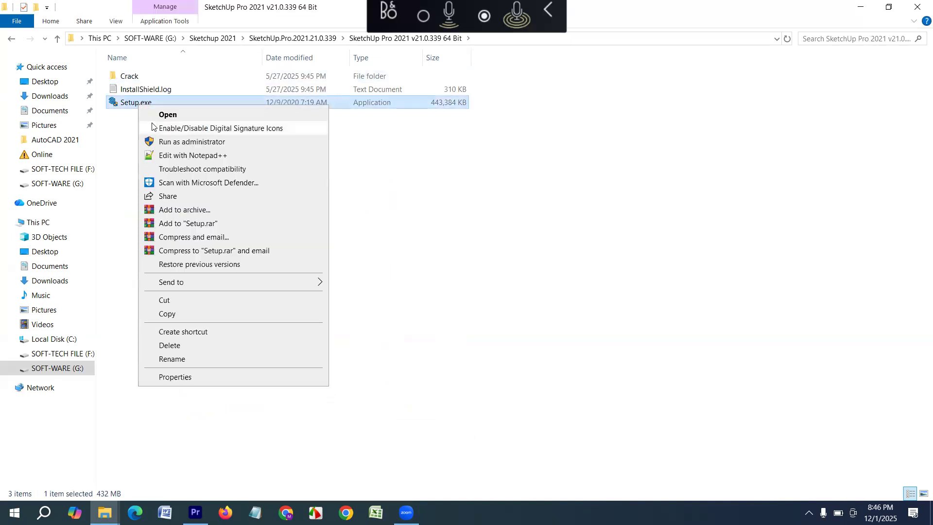
left_click(118, 130)
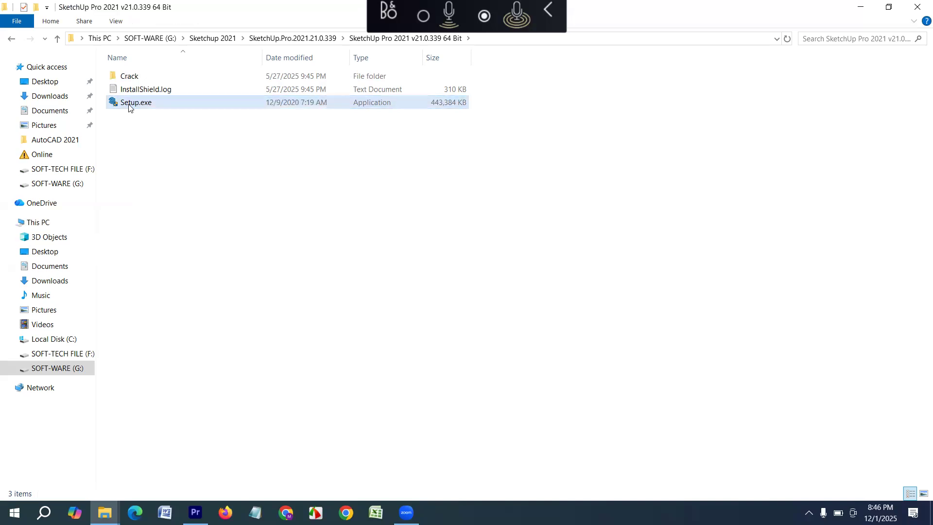
double_click(129, 106)
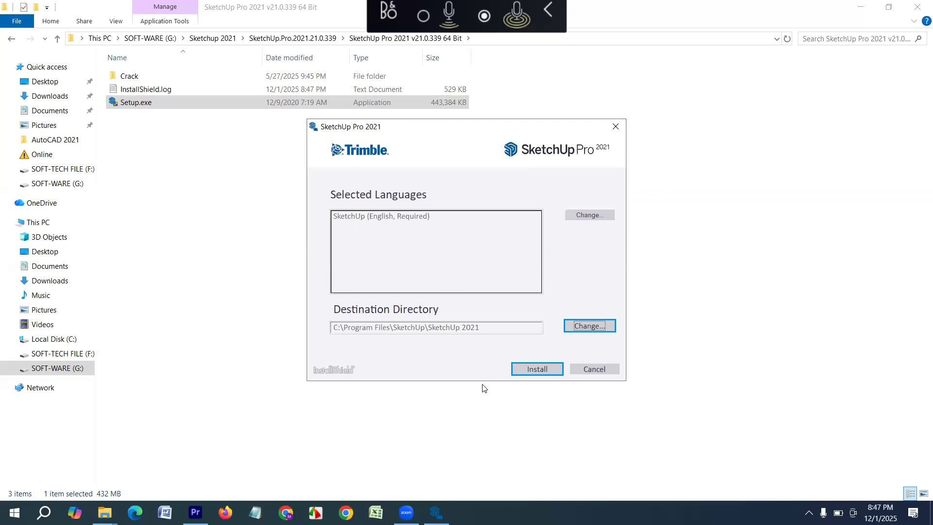
- Install SketchUp Pro 2021 into C:\Program Files\SketchUp\SketchUp 2021, reveal the desktop, and finish the setup
left_click(537, 371)
left_click(610, 327)
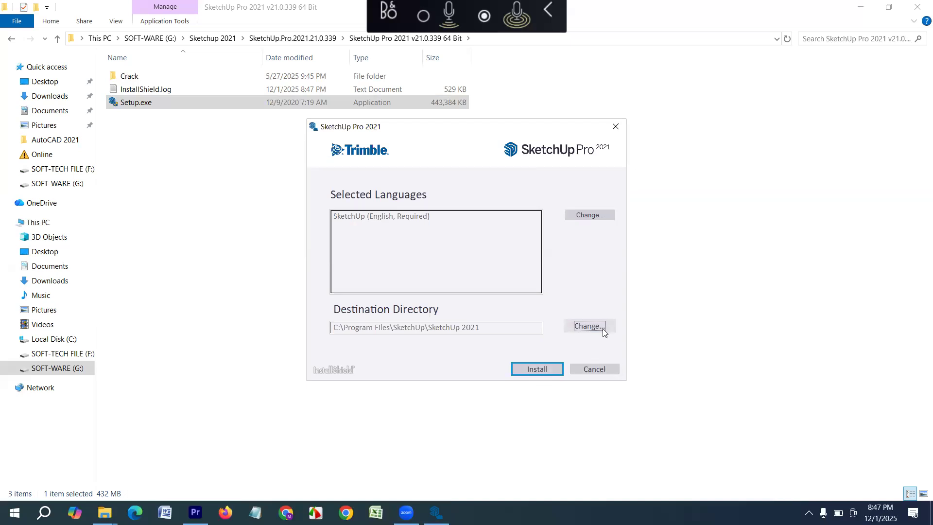
left_click(540, 378)
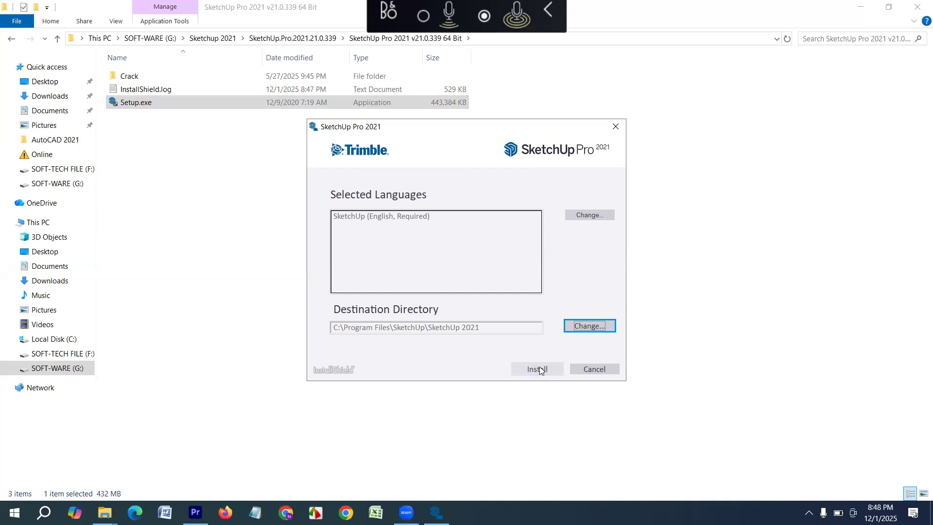
left_click(538, 371)
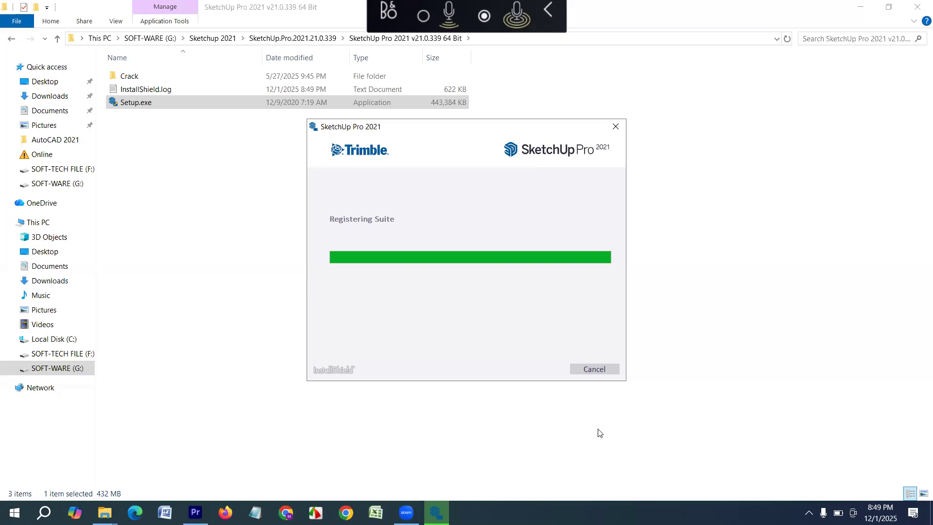
left_click(860, 8)
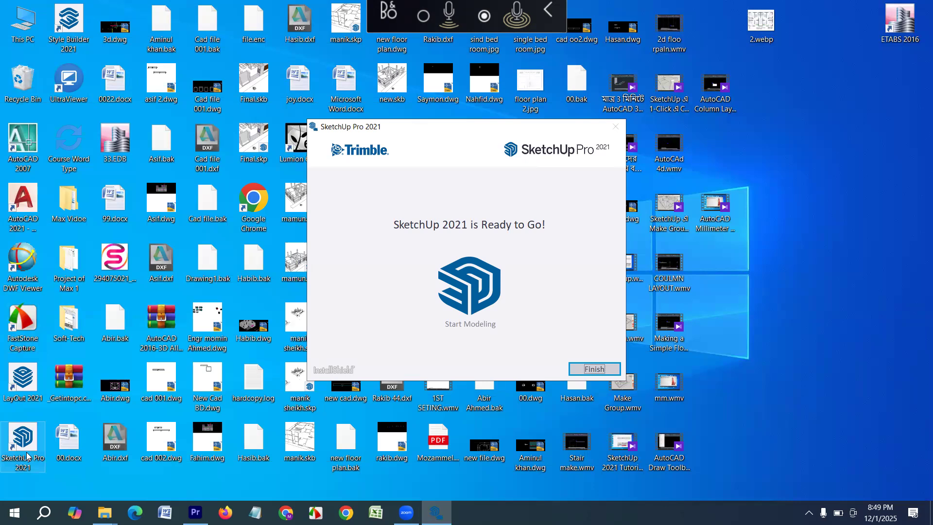
left_click(591, 370)
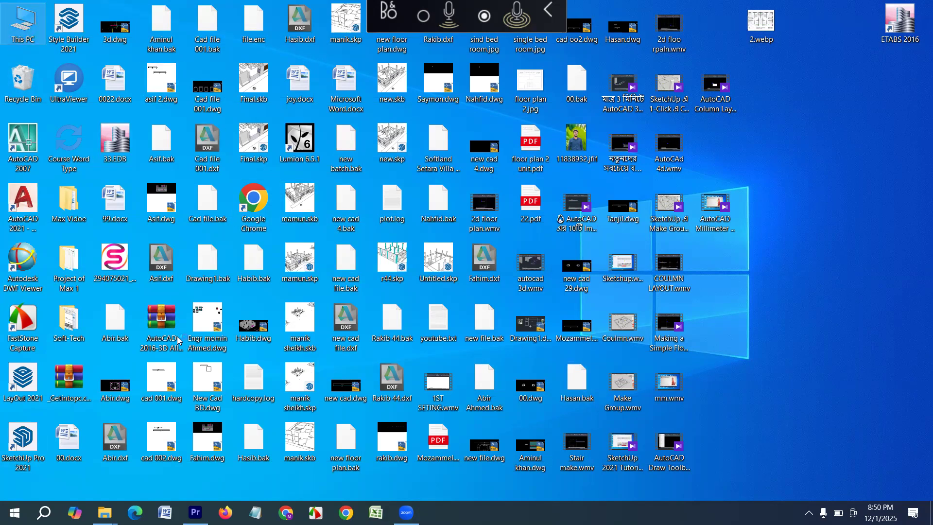
- Open This PC in a maximized window and browse the SOFT-WARE (G:) drive to the Crack folder within Sketchup 2021
key("Return")
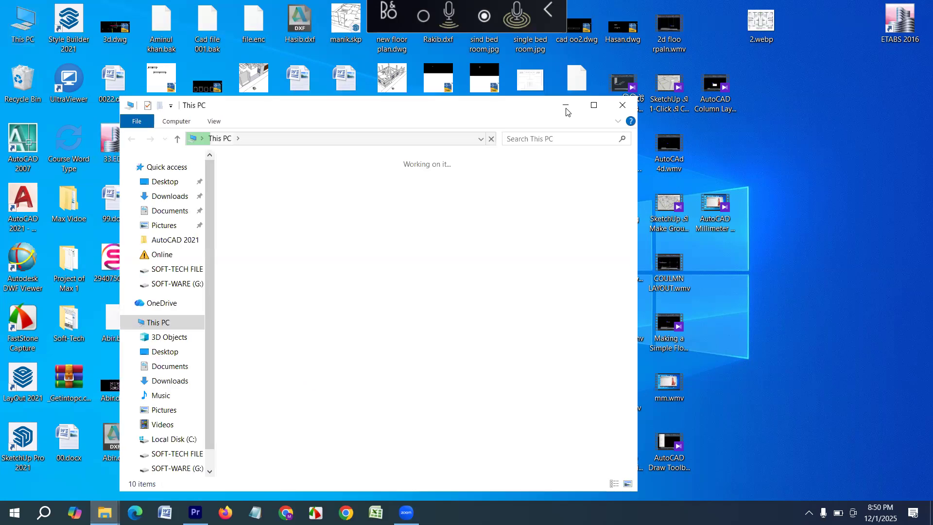
left_click(594, 105)
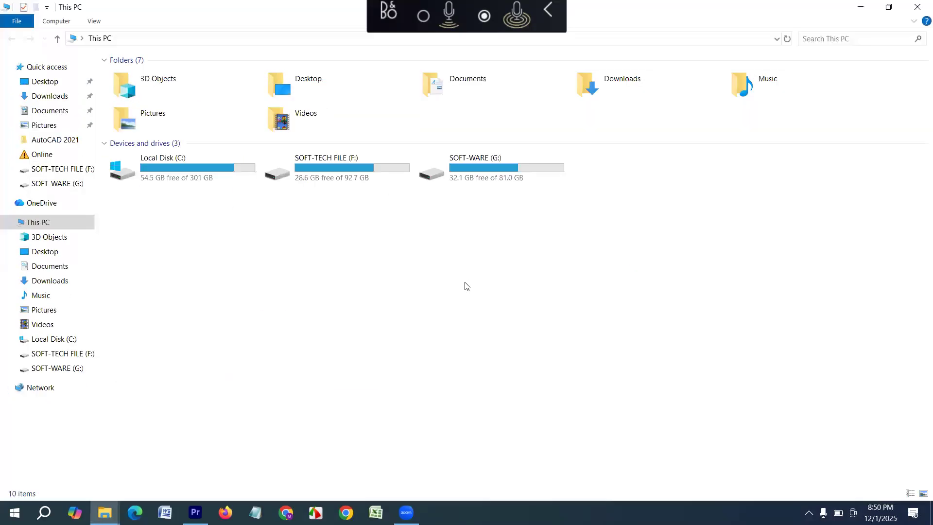
left_click(497, 168)
double_click(497, 168)
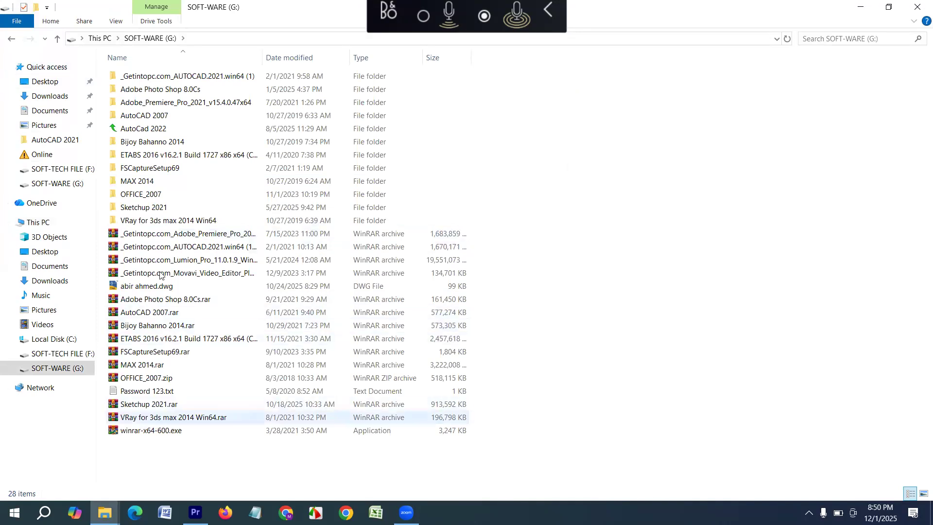
double_click(156, 208)
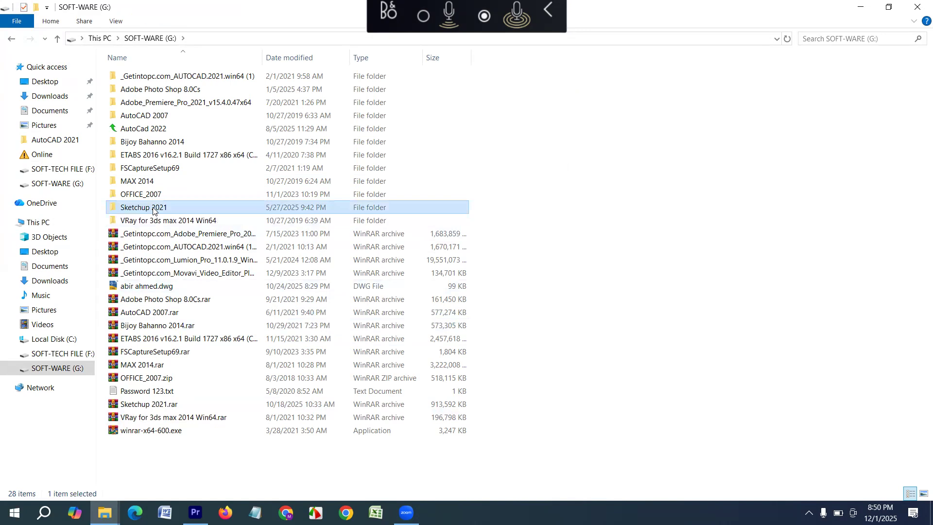
double_click(156, 79)
left_click(144, 80)
double_click(144, 80)
double_click(141, 77)
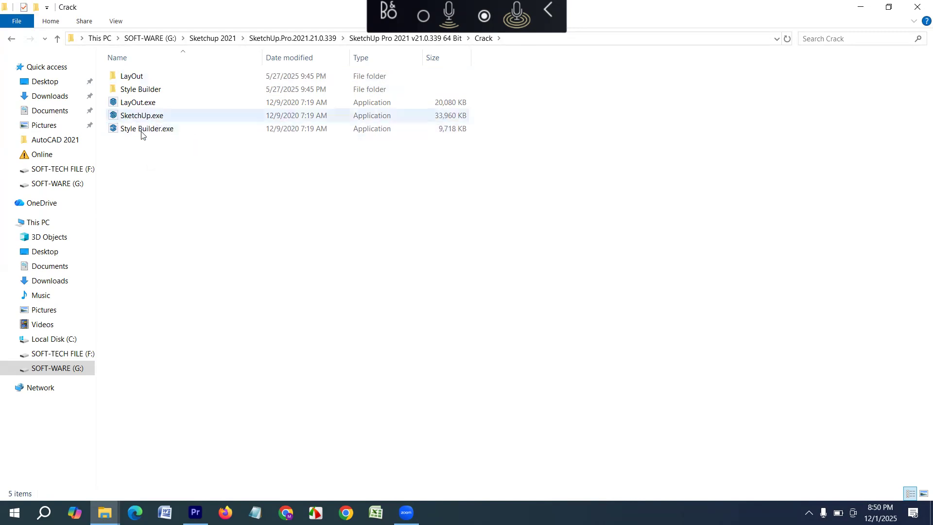
- Copy LayOut.exe, SketchUp.exe and Style Builder.exe from the Crack folder, and close the folder window
mouse_move(144, 153)
left_mouse_down()
mouse_move(122, 96)
mouse_move(122, 106)
left_mouse_up()
right_click(122, 106)
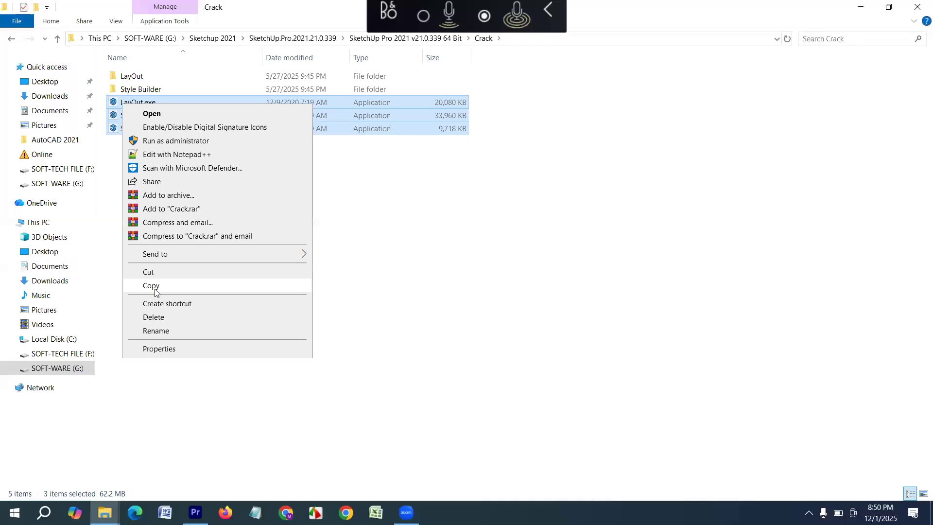
left_click(154, 287)
left_click(202, 305)
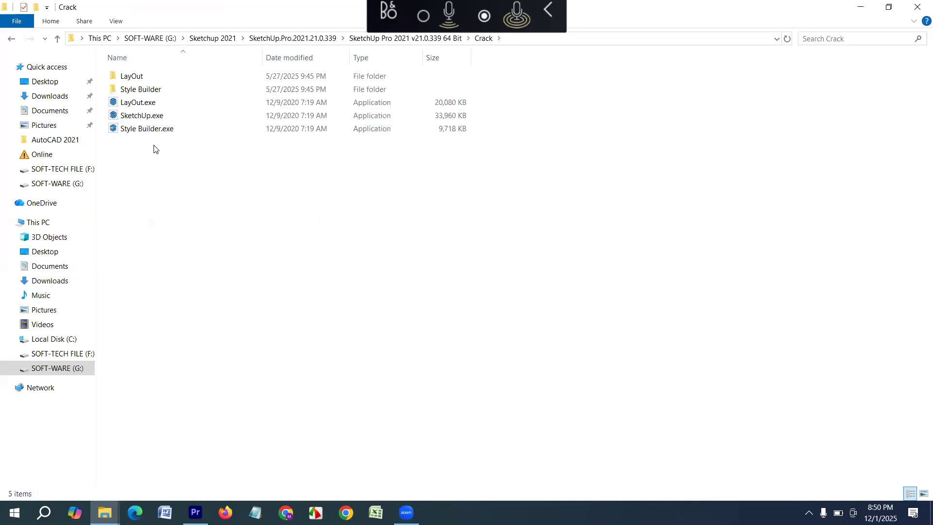
left_click(154, 128)
left_click(154, 115, "ctrl")
left_click(151, 104, "ctrl")
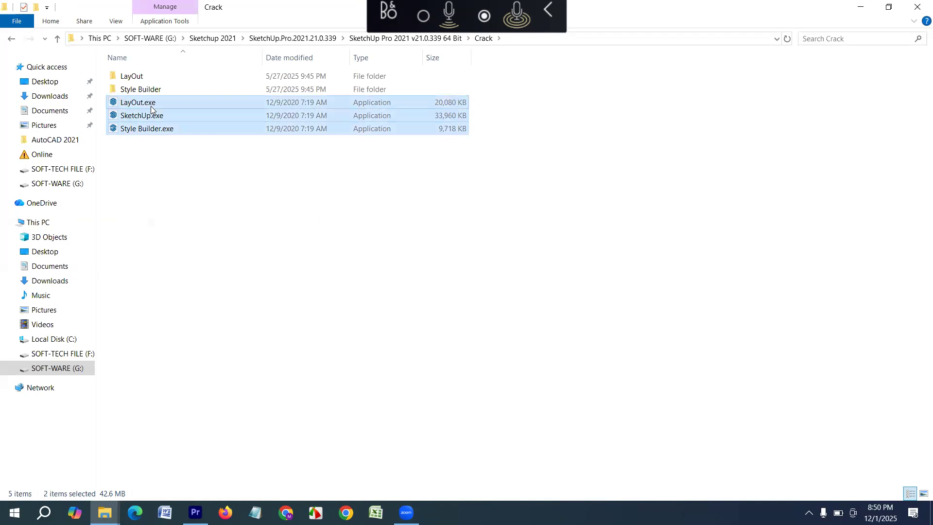
right_click(150, 106)
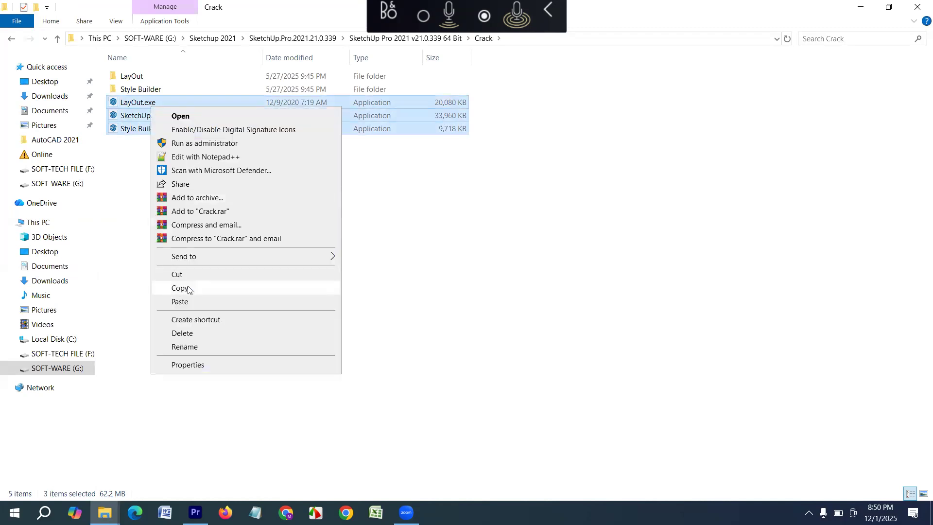
left_click(178, 288)
left_click(171, 277)
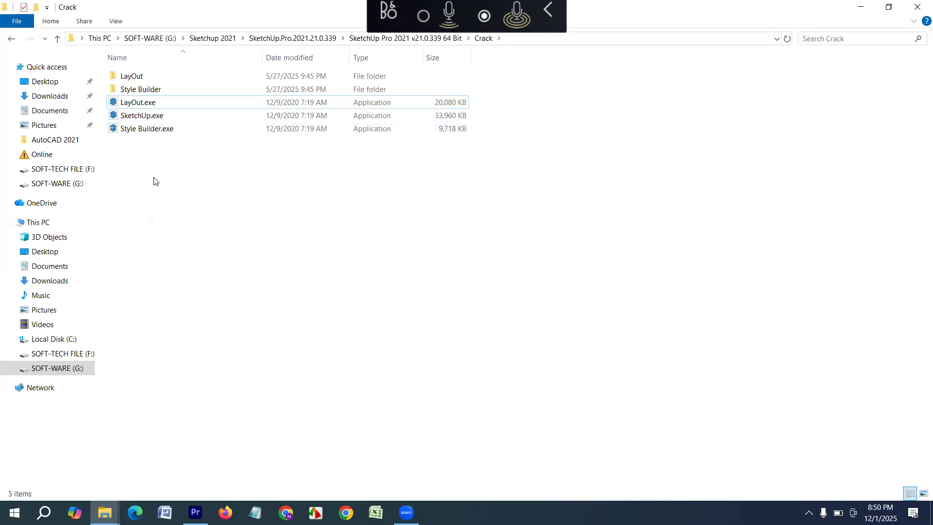
left_click_drag(178, 181, 127, 98)
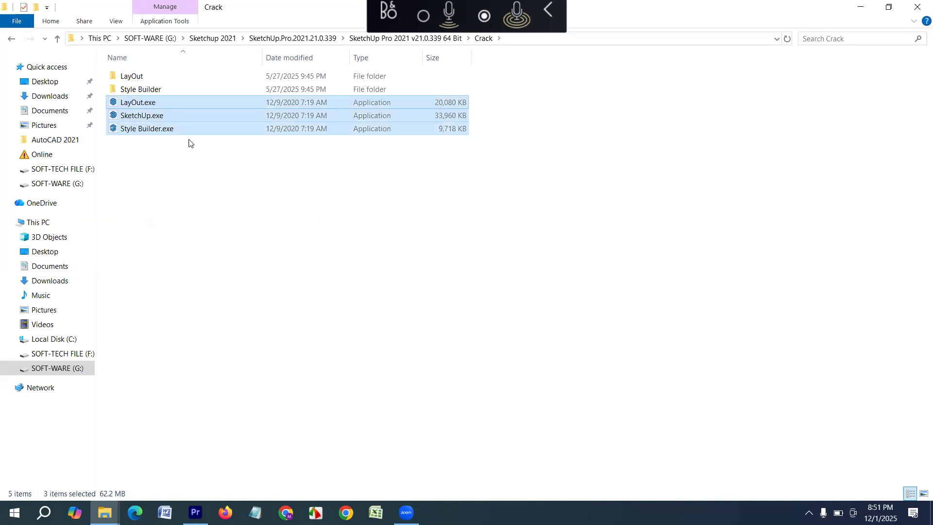
left_click(917, 8)
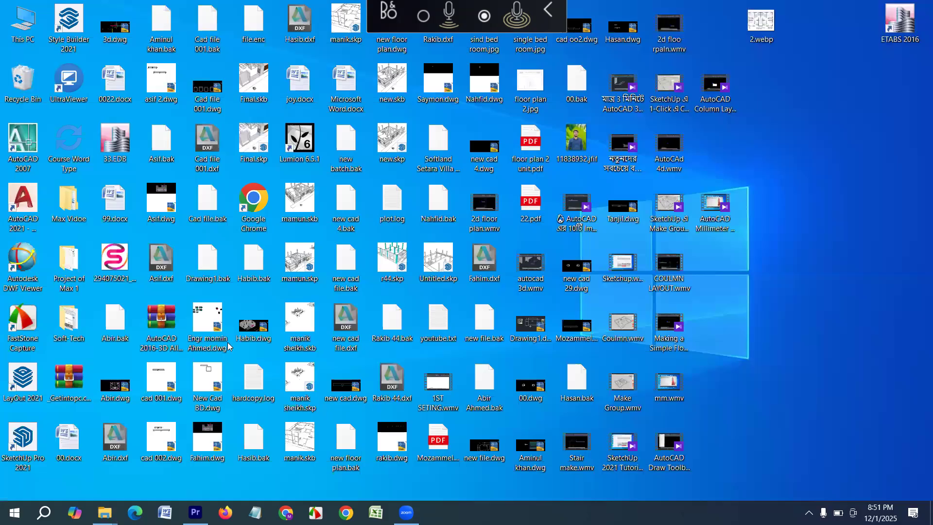
- Refresh the desktop and open the file location of the SketchUp Pro 2021 shortcut
right_click(34, 435)
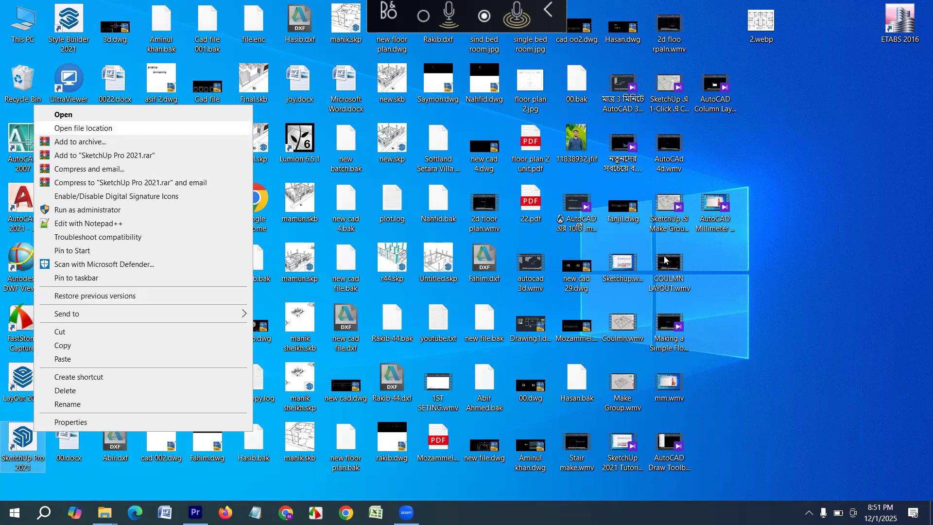
left_click(780, 351)
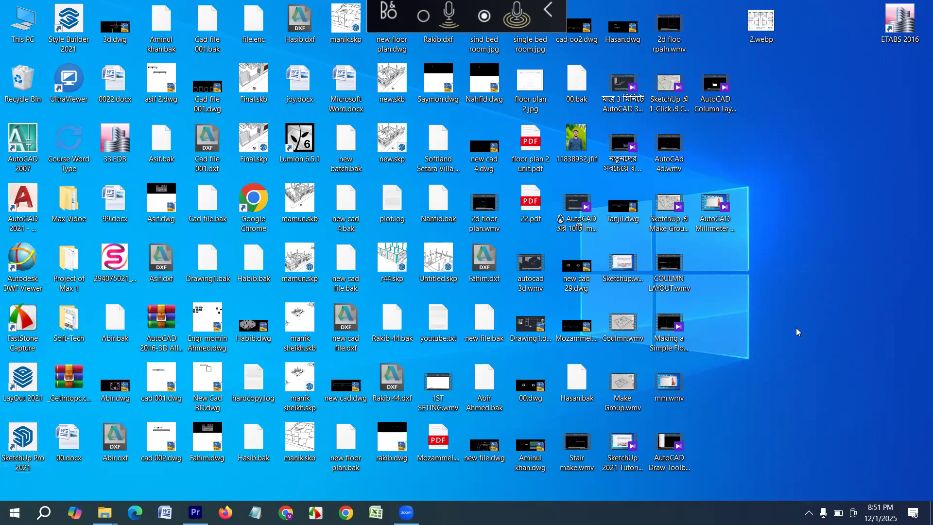
right_click(803, 302)
left_click(779, 301)
right_click(822, 311)
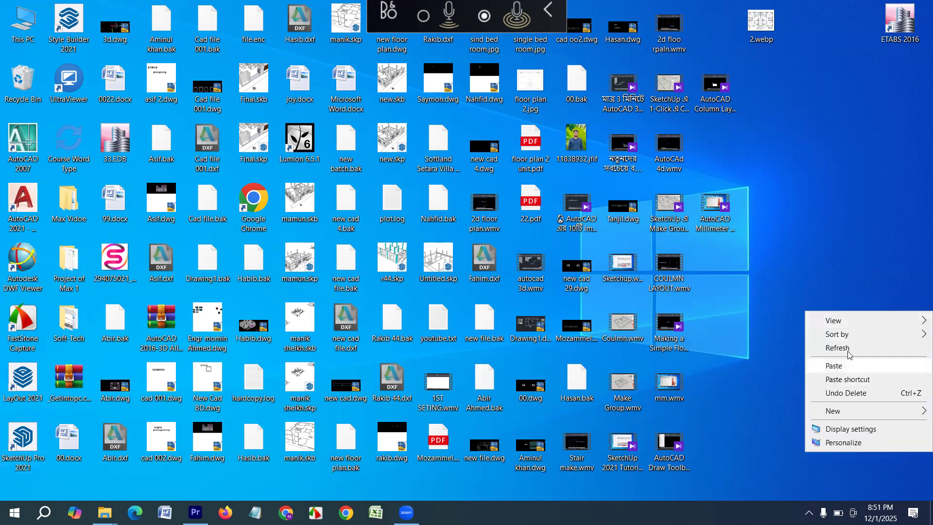
left_click(848, 353)
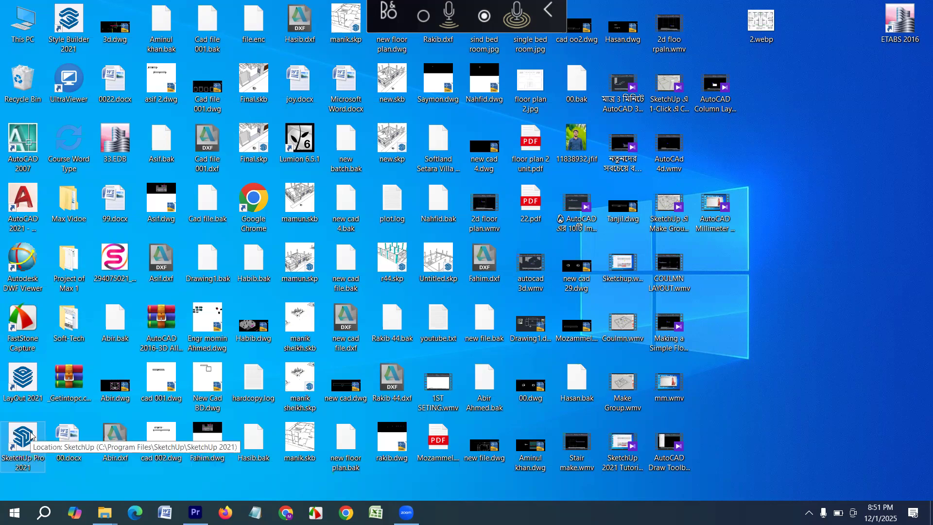
right_click(30, 434)
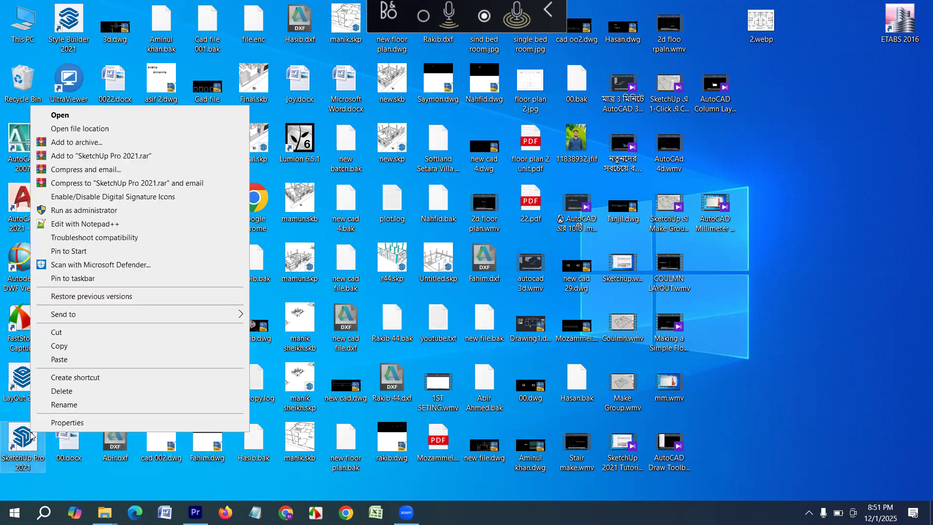
left_click(95, 129)
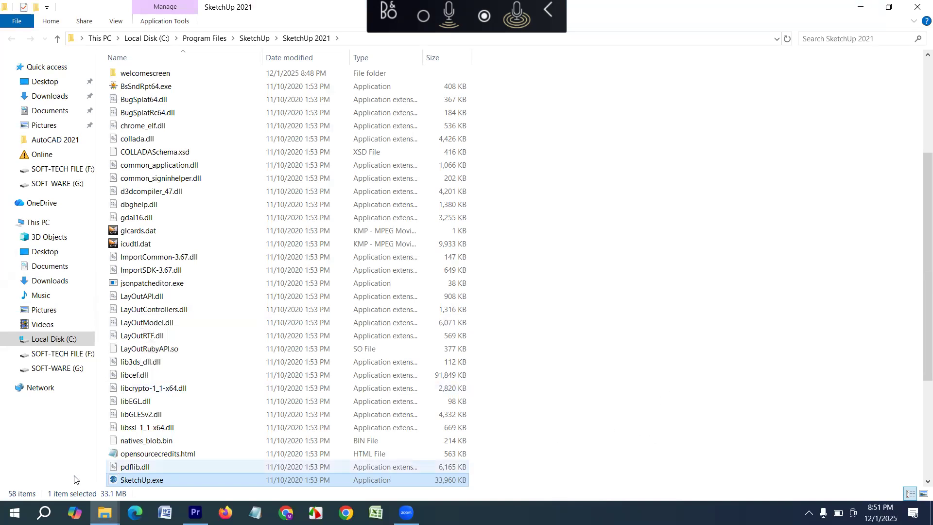
right_click(164, 413)
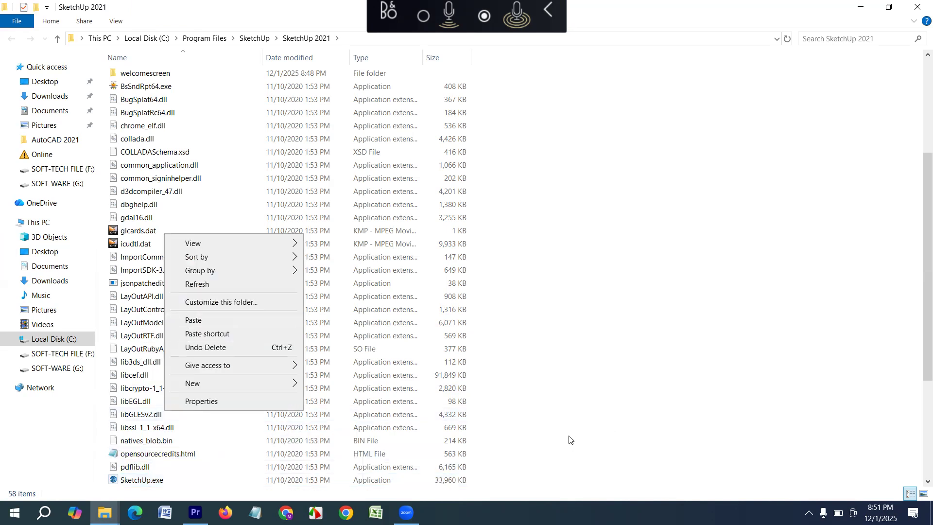
left_click(566, 414)
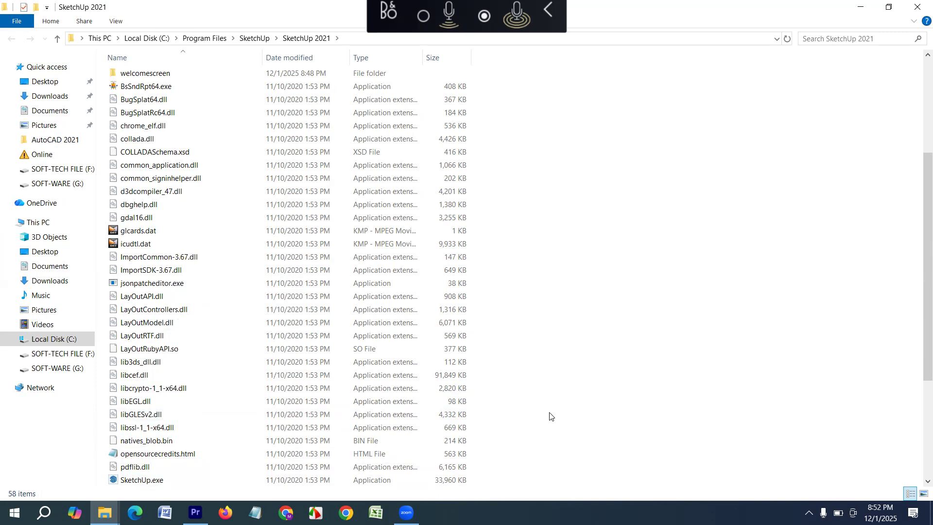
right_click(549, 416)
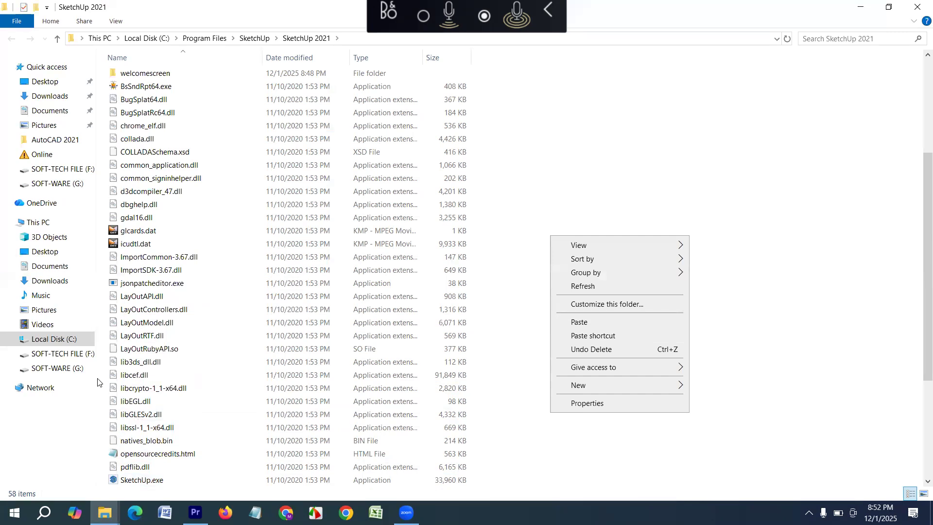
left_click(101, 391)
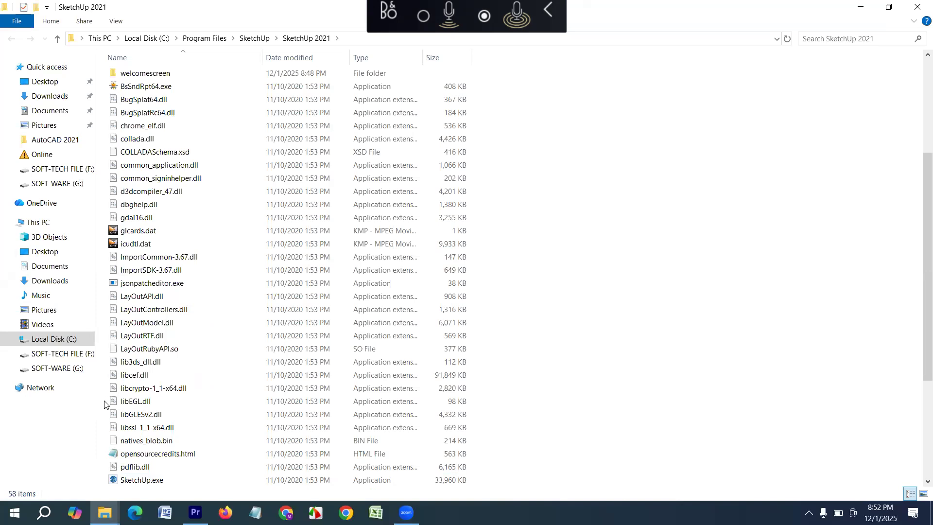
right_click(101, 385)
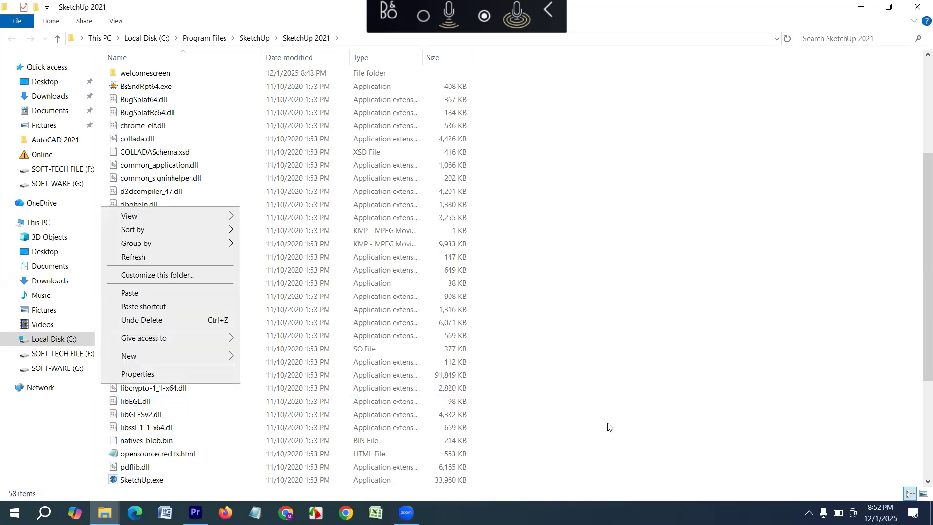
left_click(577, 373)
- Paste the three copied executables into the SketchUp 2021 folder, replacing SketchUp.exe, grant administrator permission for all current items, and close the folder
right_click(577, 370)
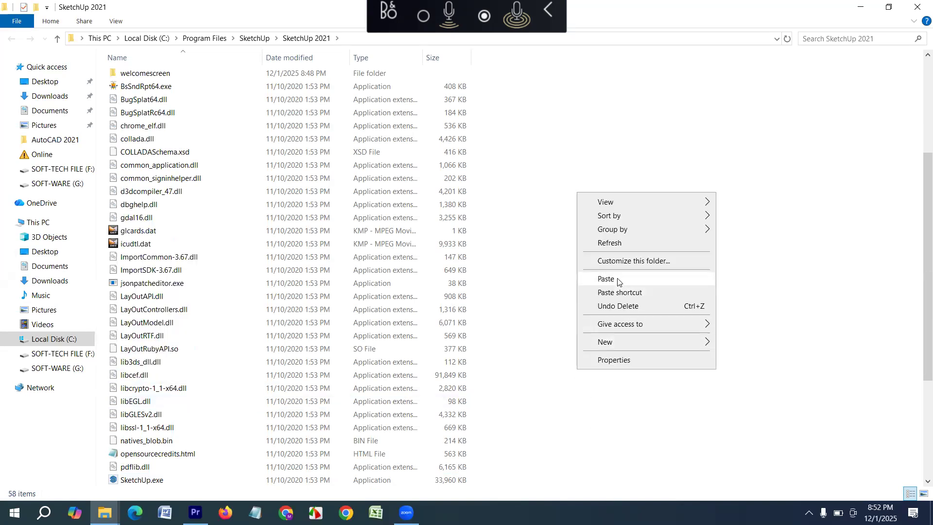
left_click(618, 281)
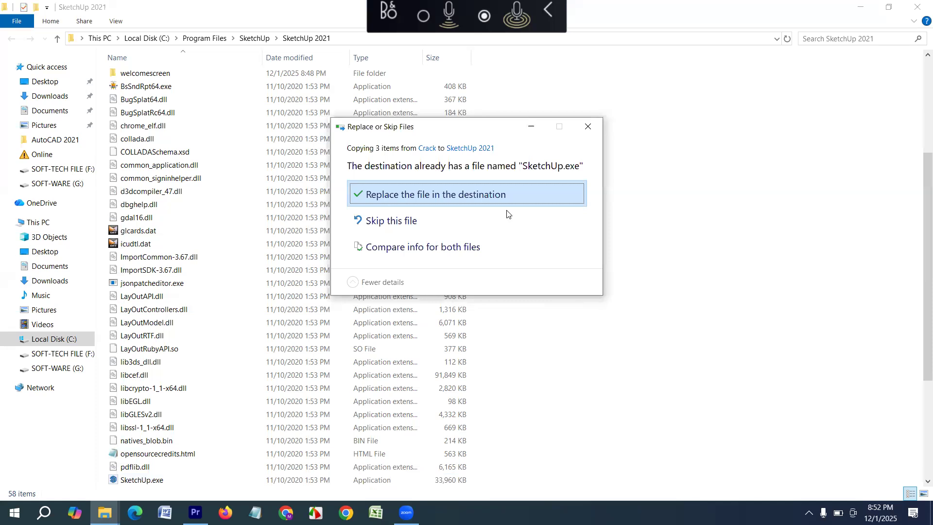
left_click(453, 195)
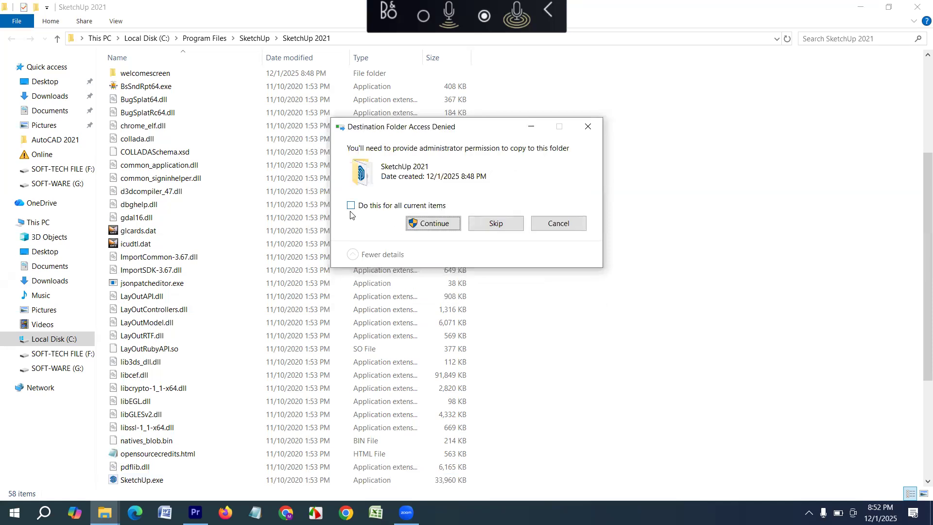
left_click(351, 205)
left_click(428, 224)
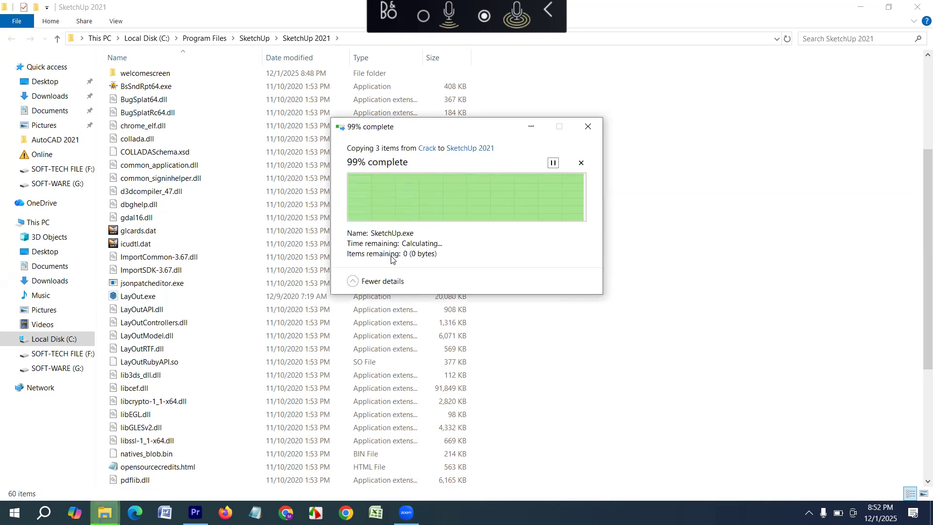
left_click(917, 7)
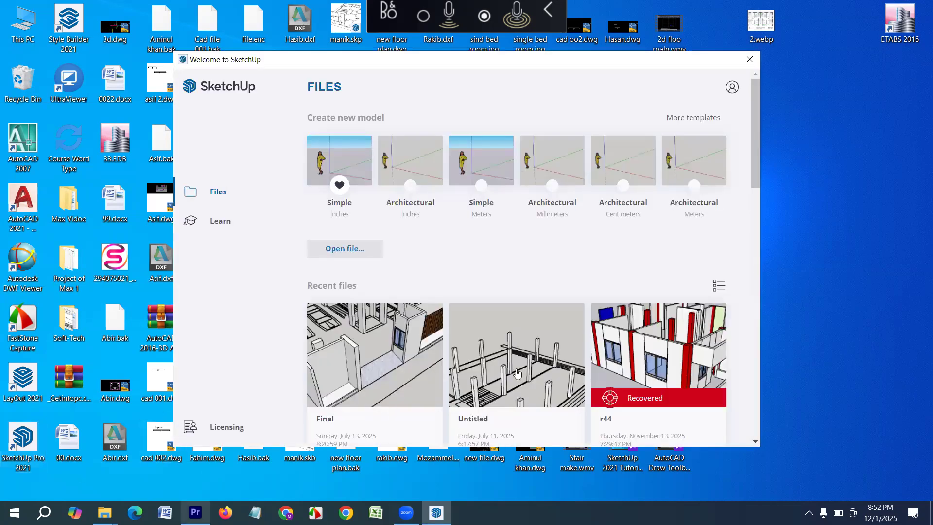
- Create a new model from the Architectural Inches template and delete the default human figure
scroll(390, 305, "down", 2)
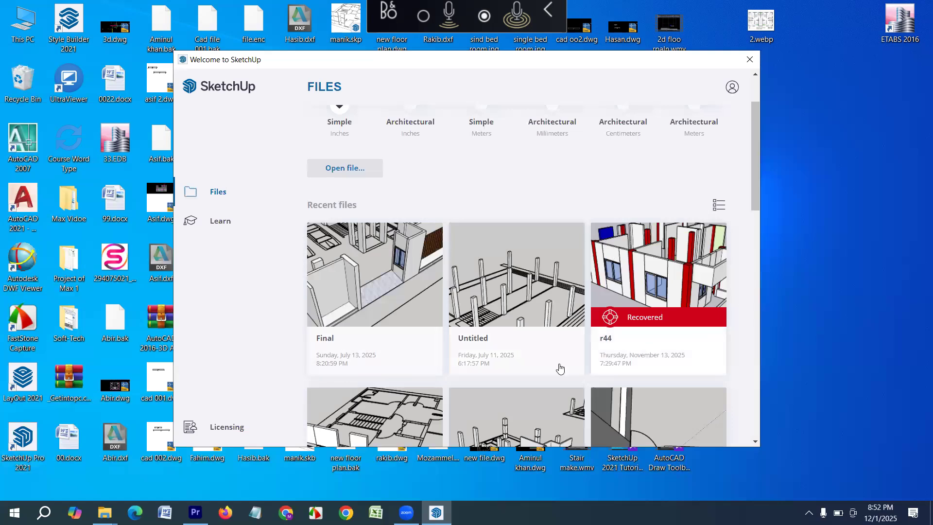
scroll(410, 336, "up", 2)
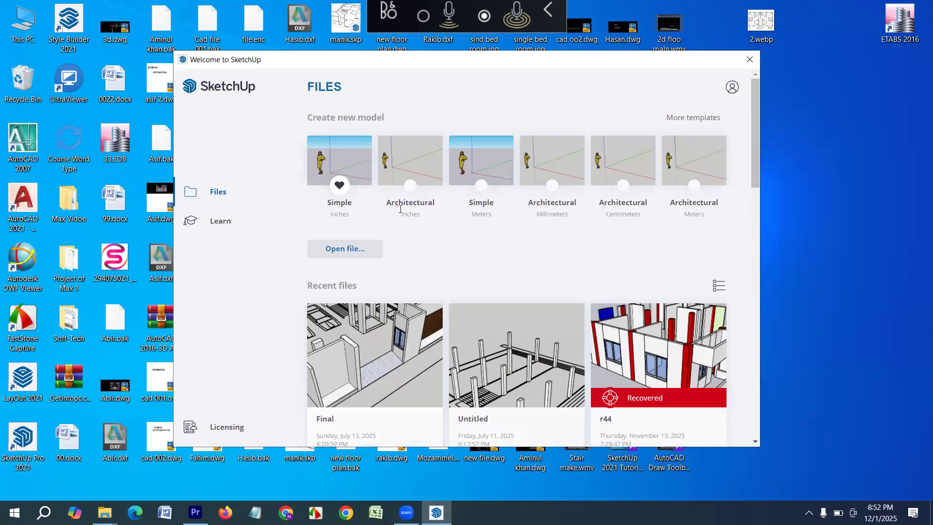
left_click(408, 163)
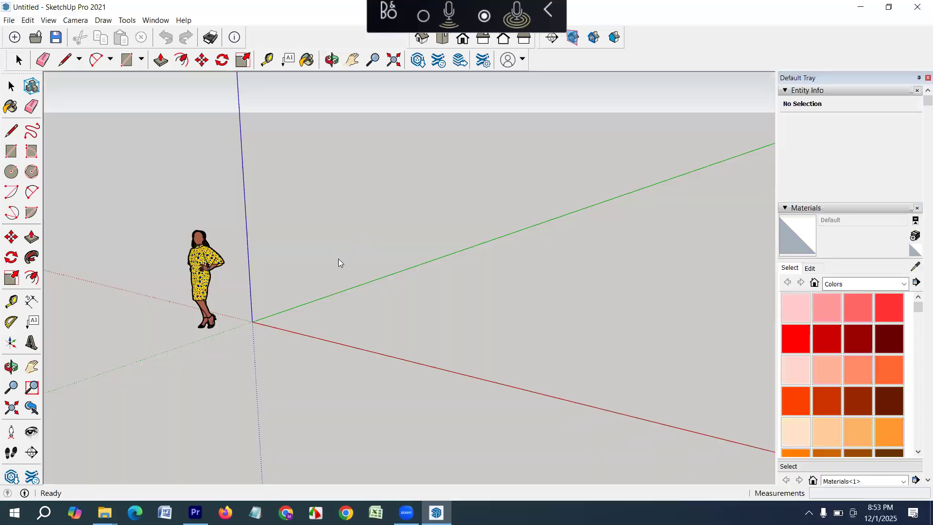
left_click(200, 266)
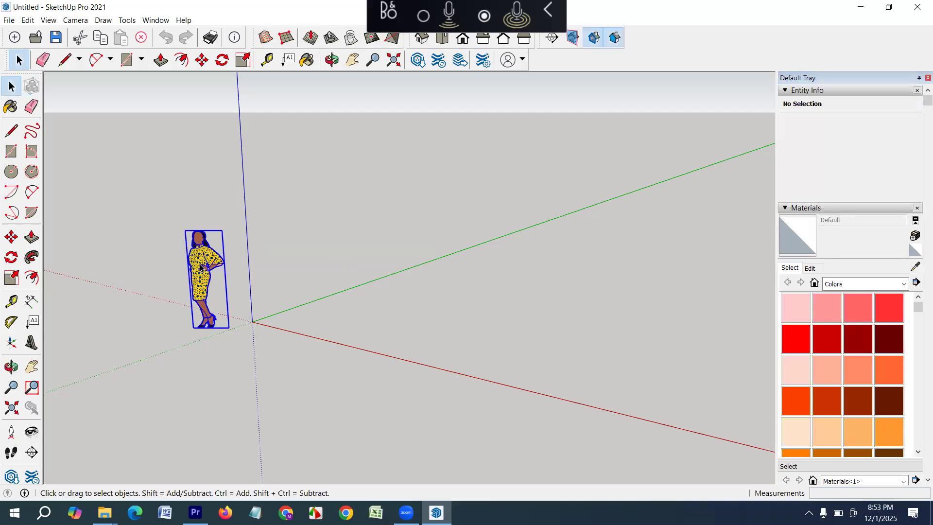
key("Delete")
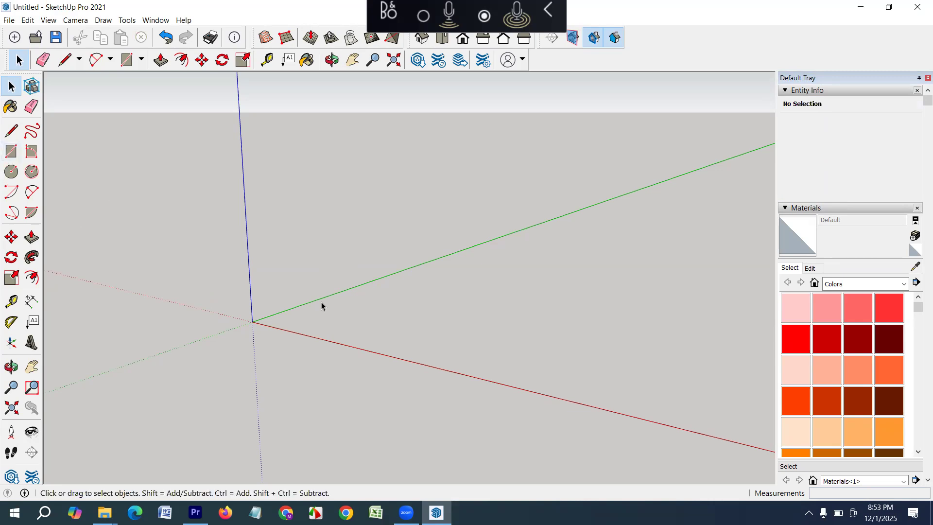
- Draw a ground rectangle about 12' by 4' with its first corner on the green axis, and activate Push/Pull
key("r")
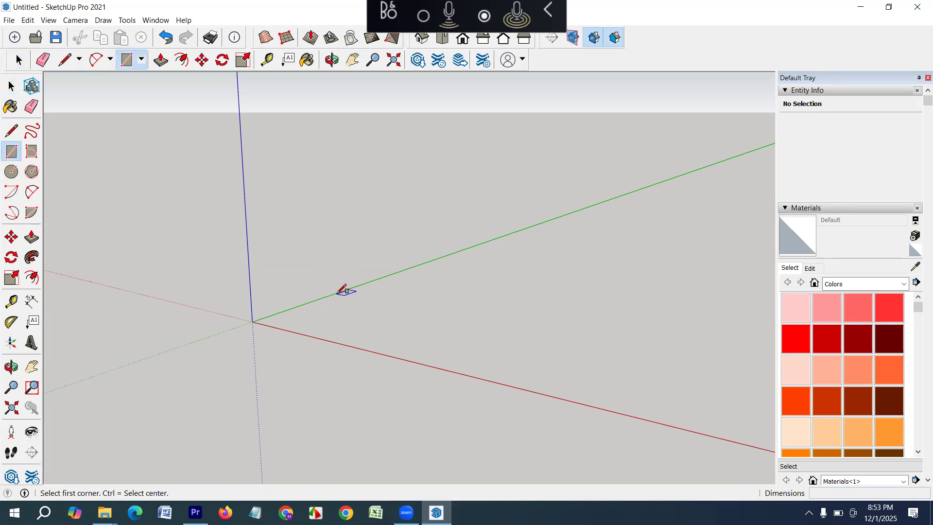
left_click(337, 293)
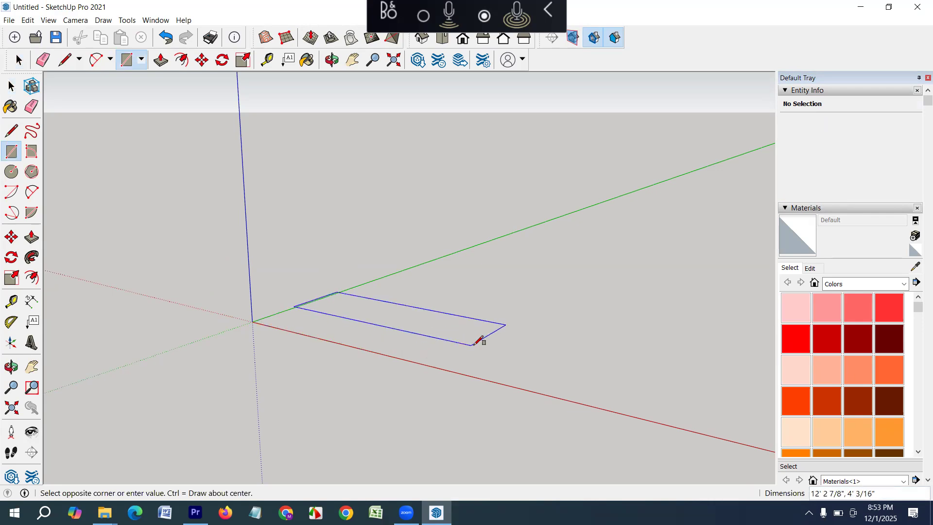
left_click(470, 344)
key("p")
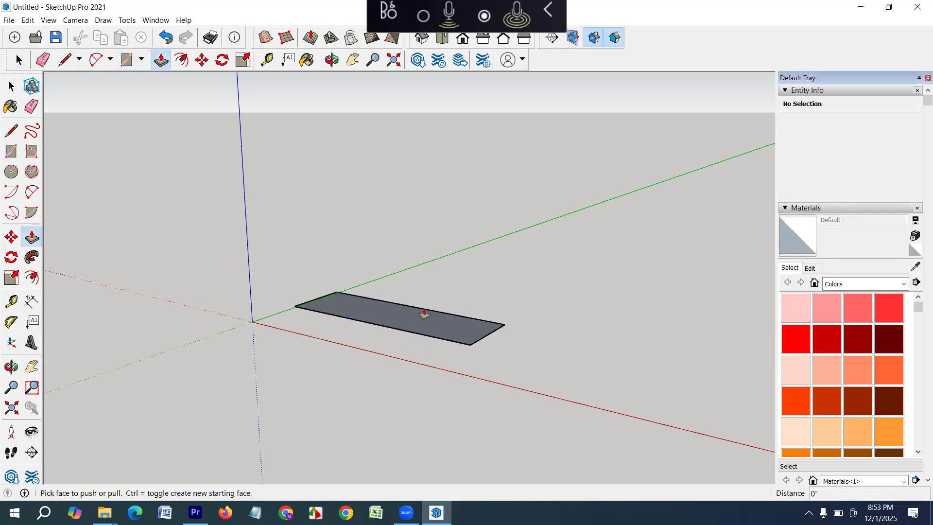
left_click(427, 316)
left_click(416, 281)
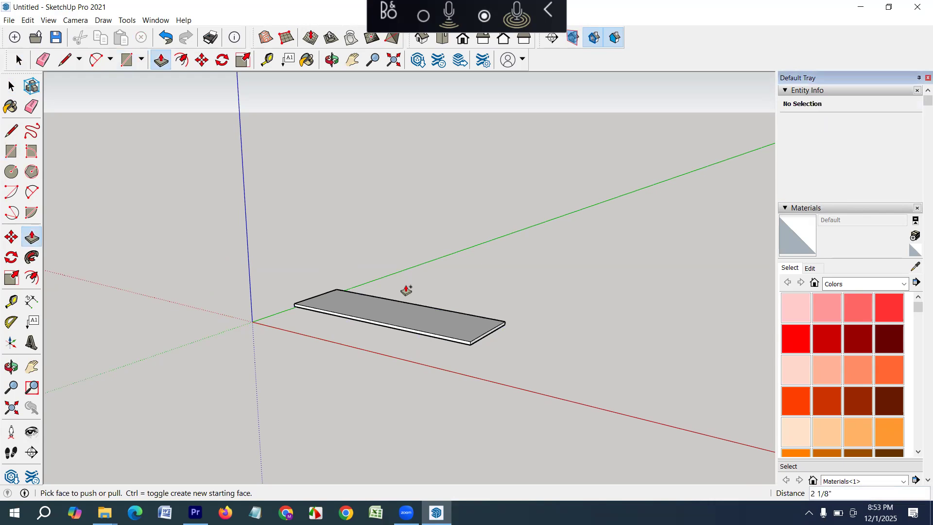
key("ctrl+z")
- Push/Pull the rectangle upward 10' to form a box
left_click(399, 314)
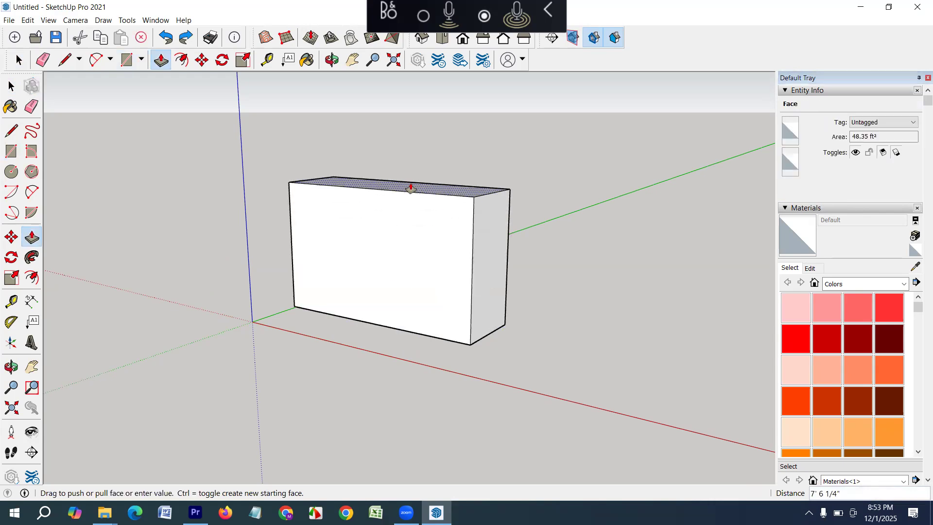
type("10'")
key("Return")
scroll(386, 316, "down", 2)
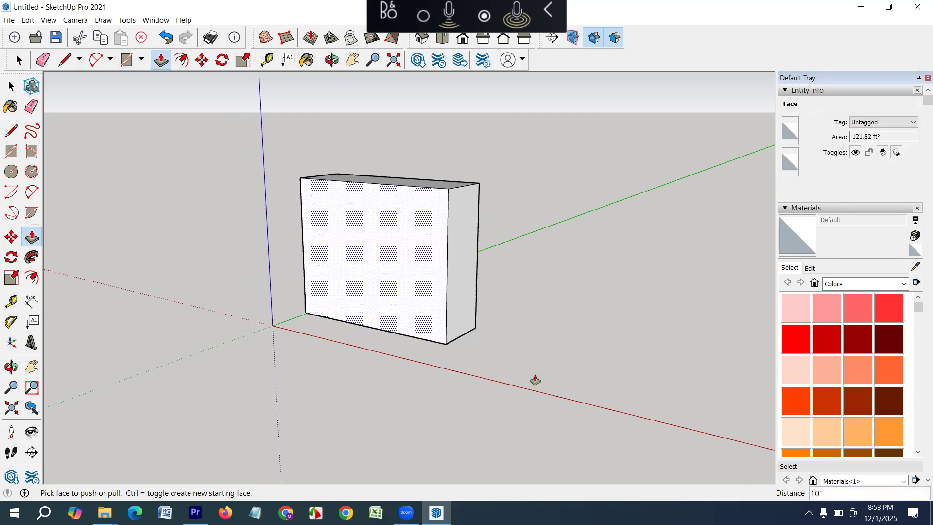
key("Escape")
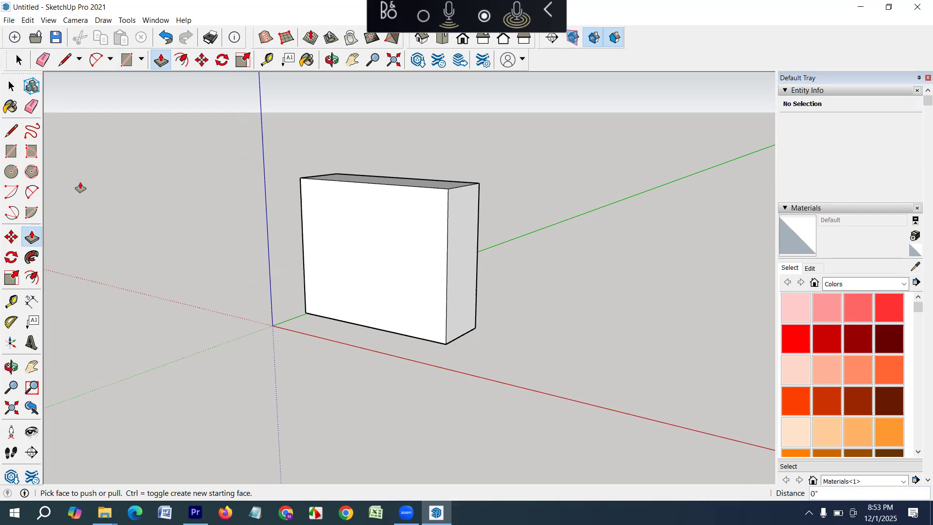
- Draw a second ground rectangle about 5' 10" by 27' 5" beside the box, on the red axis's positive side
left_click(11, 151)
left_click(620, 289)
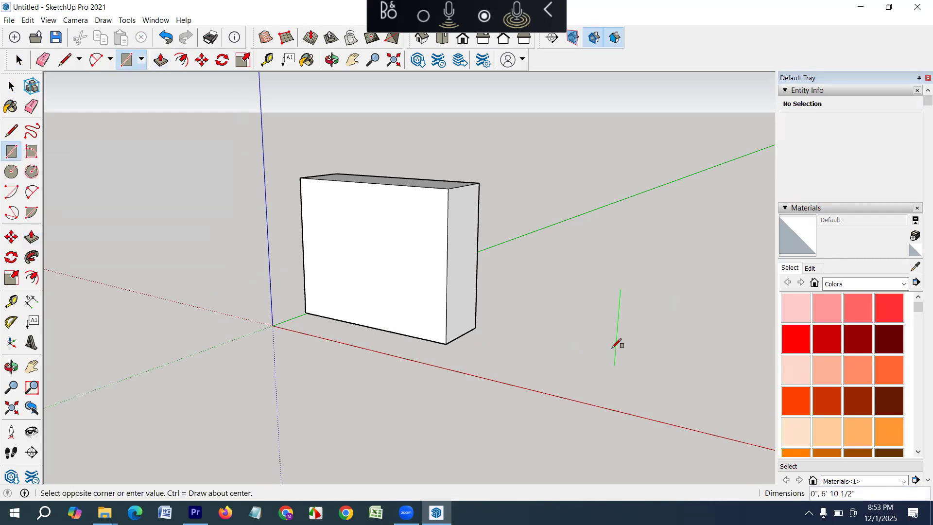
key("Escape")
left_click(619, 261)
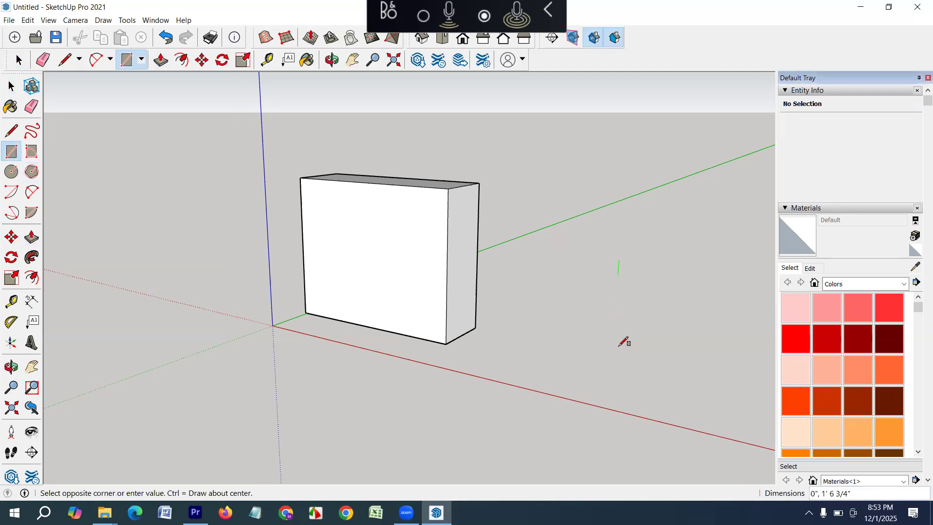
left_click(581, 350)
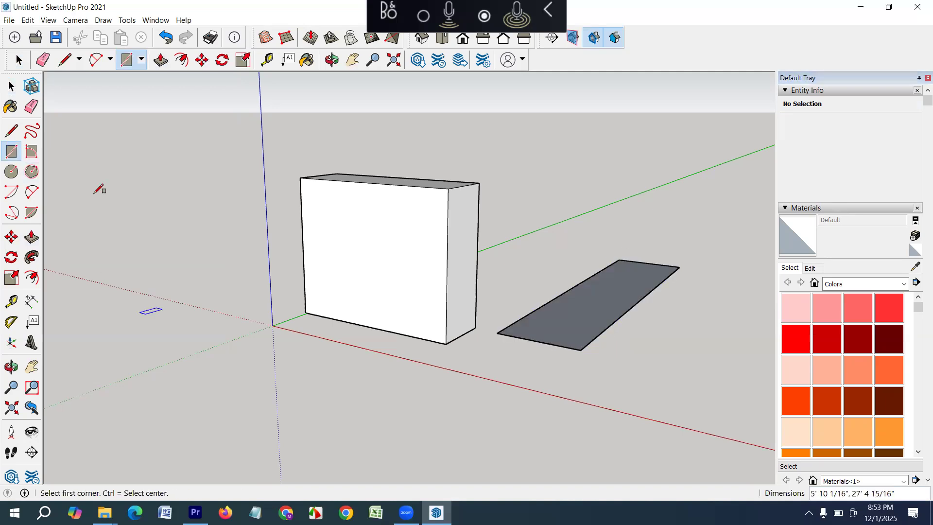
- Push/Pull the second rectangle up to the first box's height of 10'
left_click(32, 238)
left_click(619, 304)
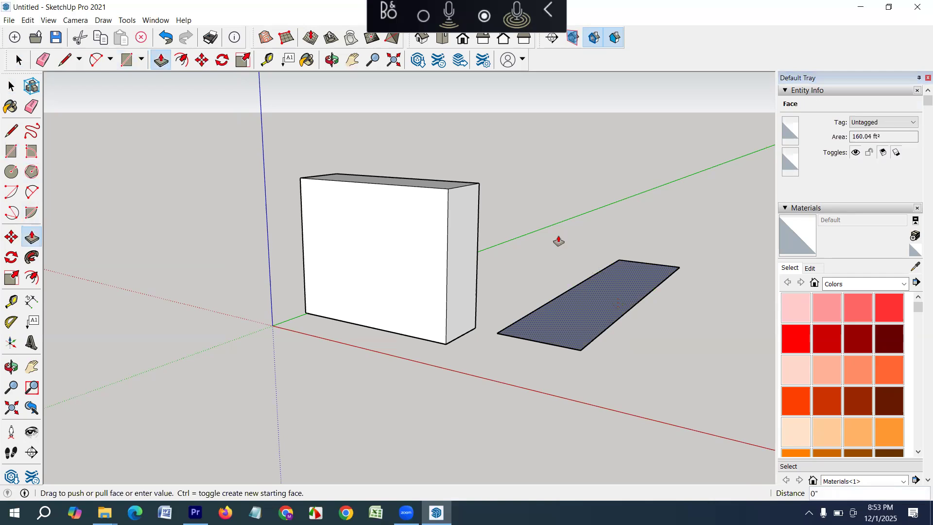
left_click(473, 188)
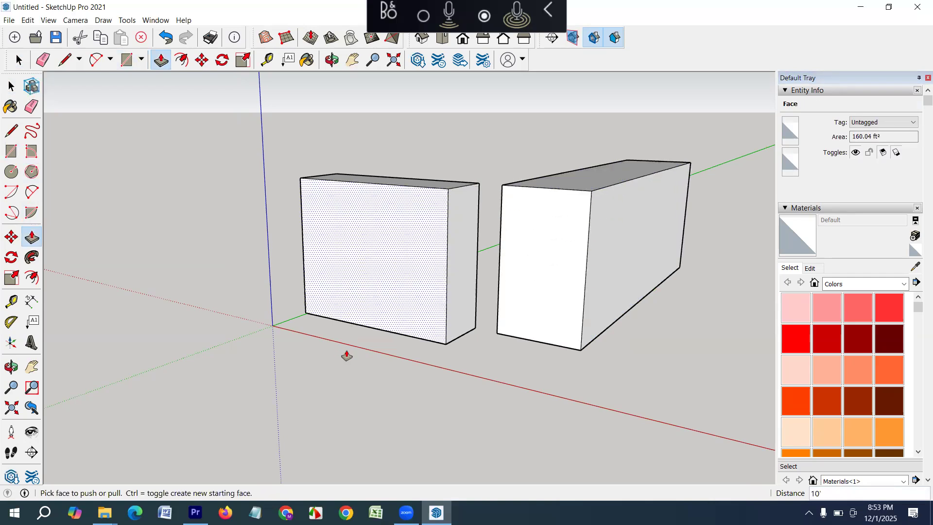
scroll(346, 356, "down", 3)
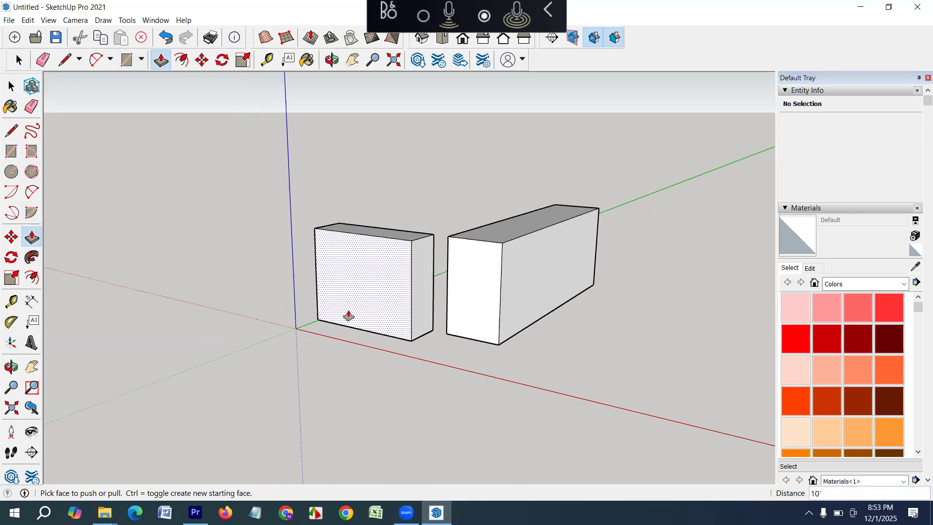